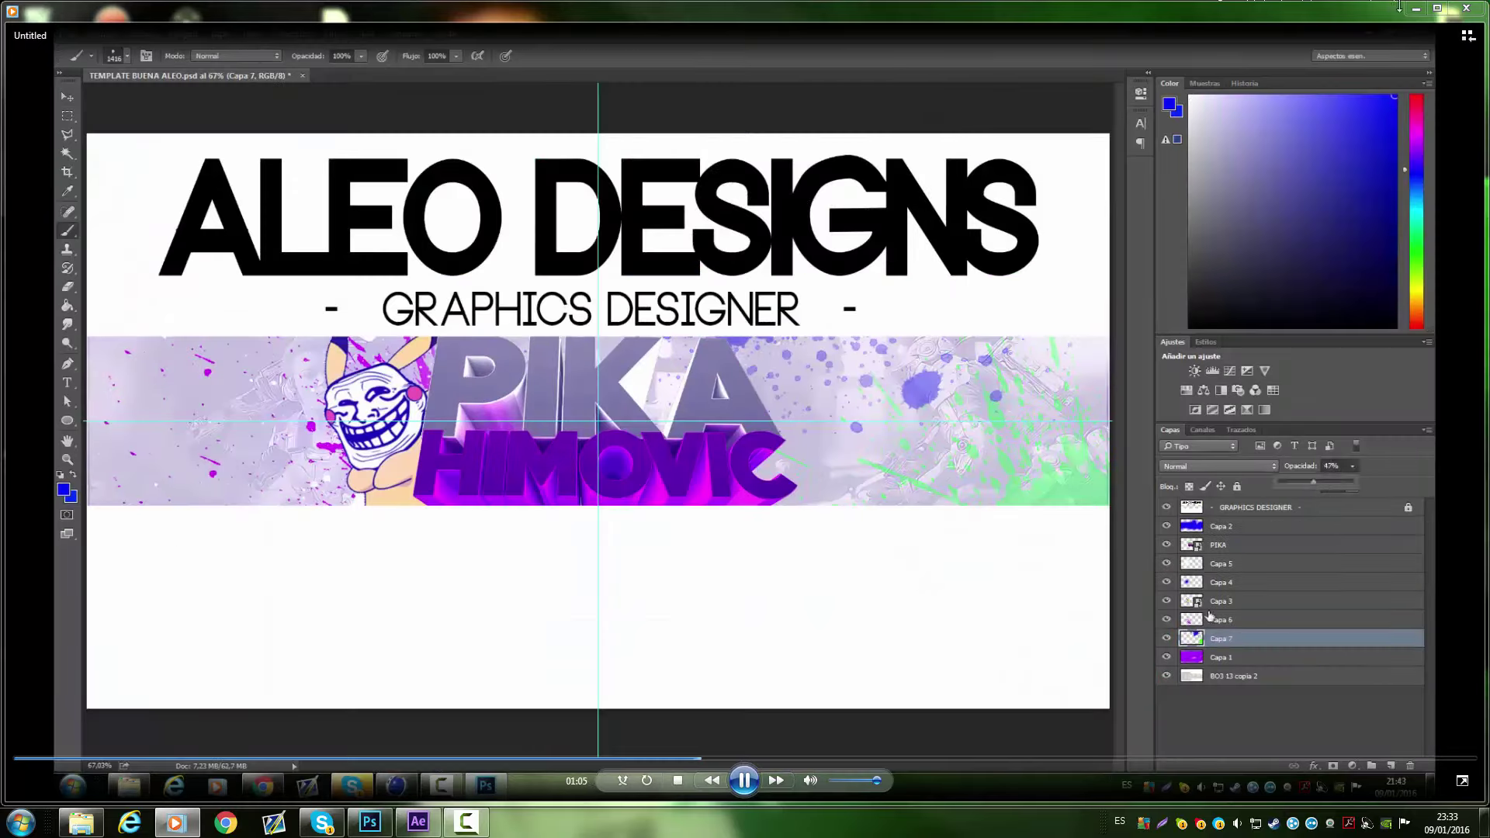
- Close the video player and switch to After Effects
key("alt+F4")
left_click(405, 828)
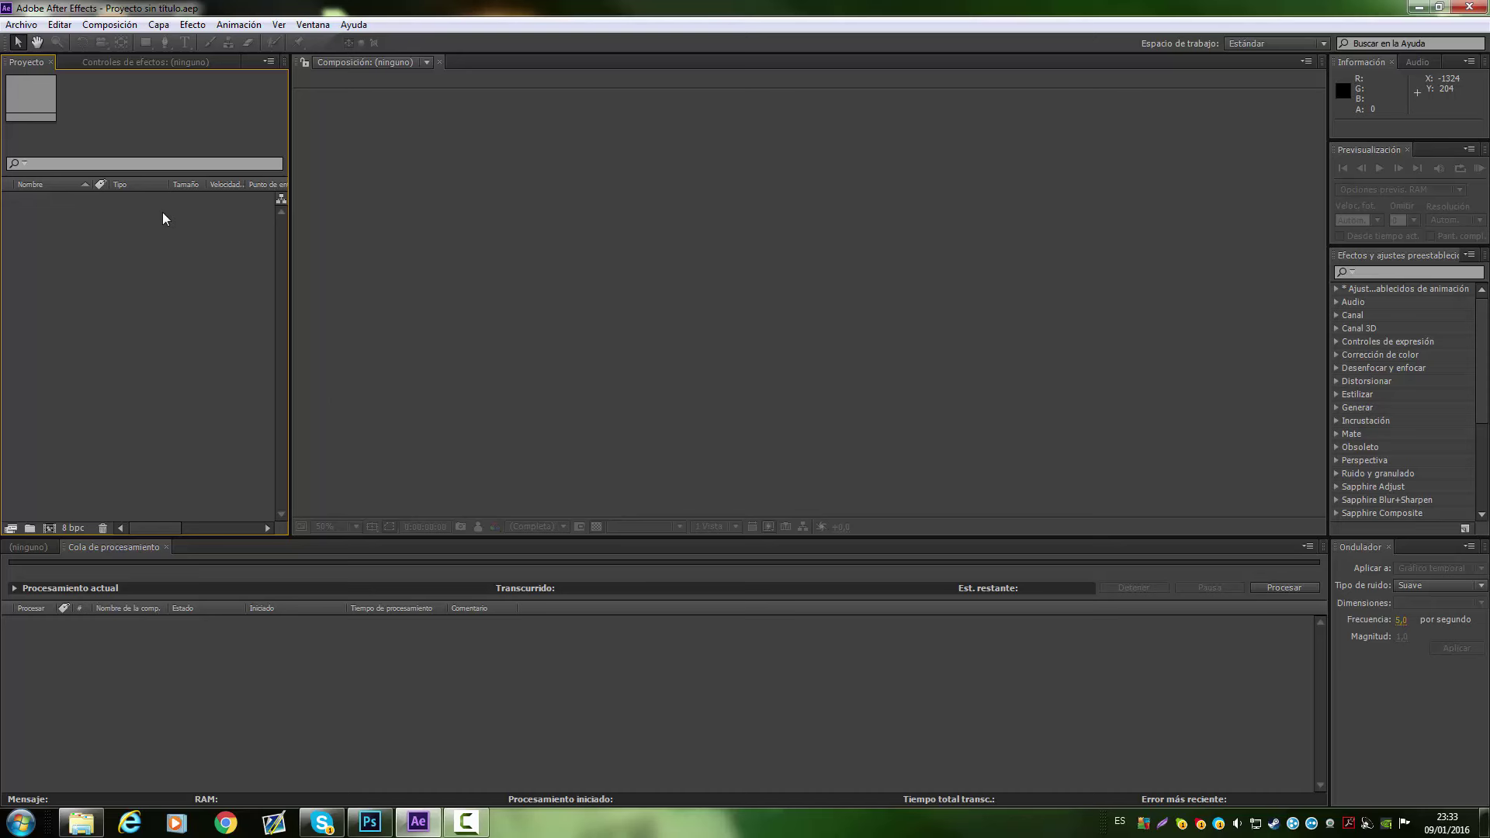
- Display the empty timeline in place of the render queue
left_click_drag(21, 67, 62, 92)
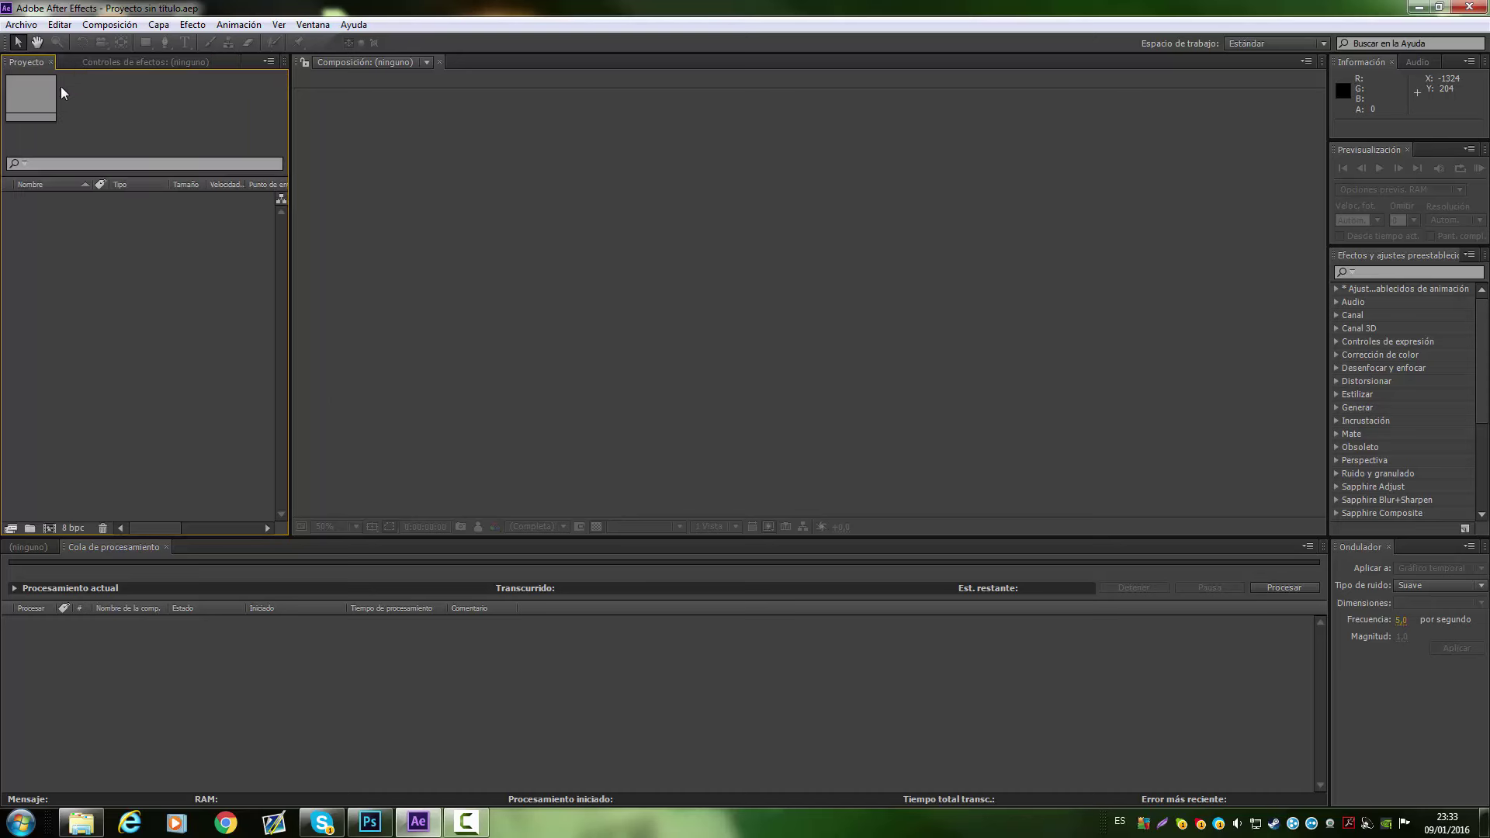
left_click(393, 215)
left_click(525, 733)
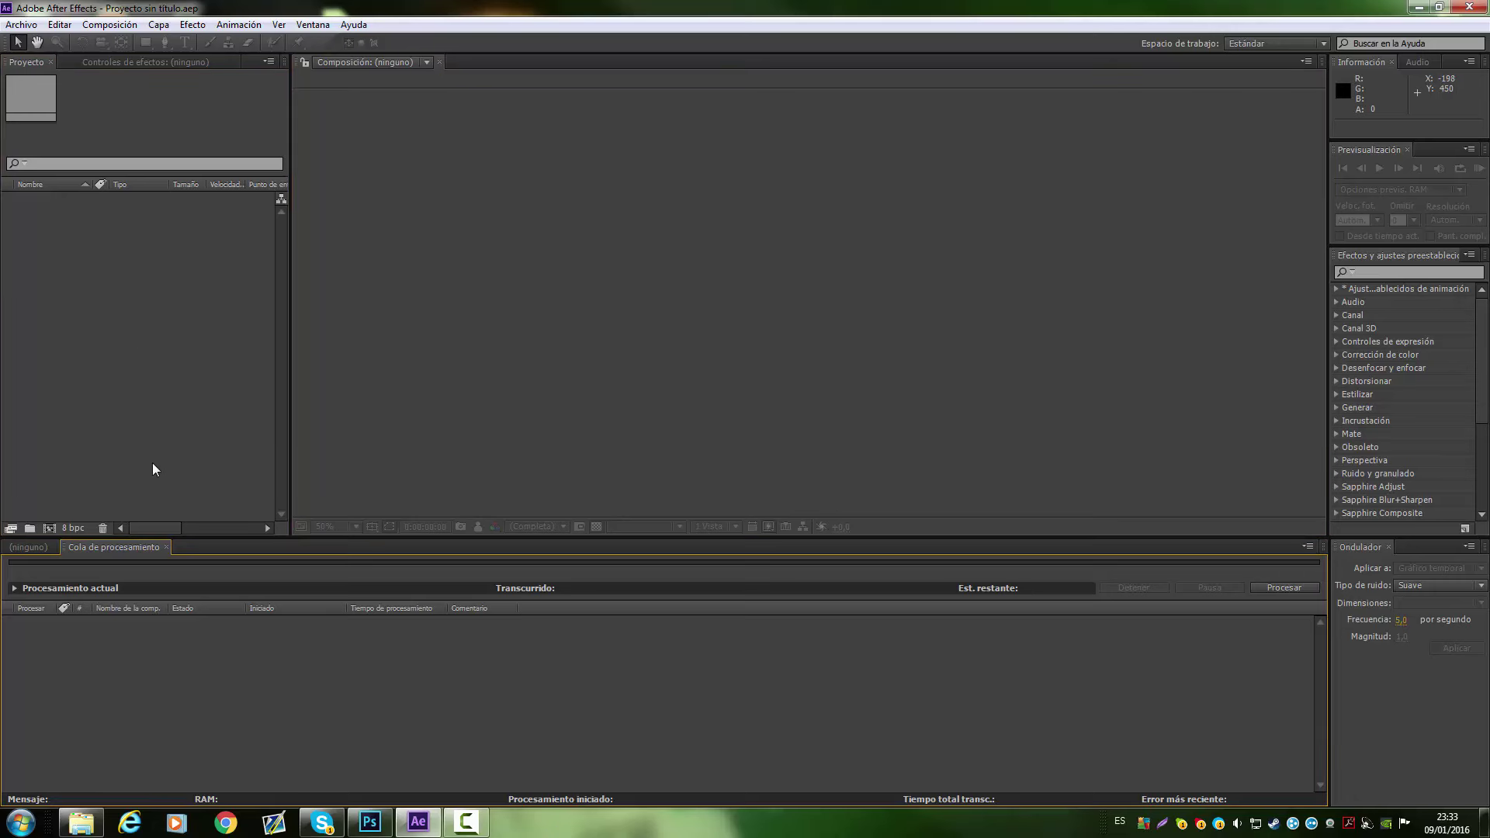
left_click(31, 548)
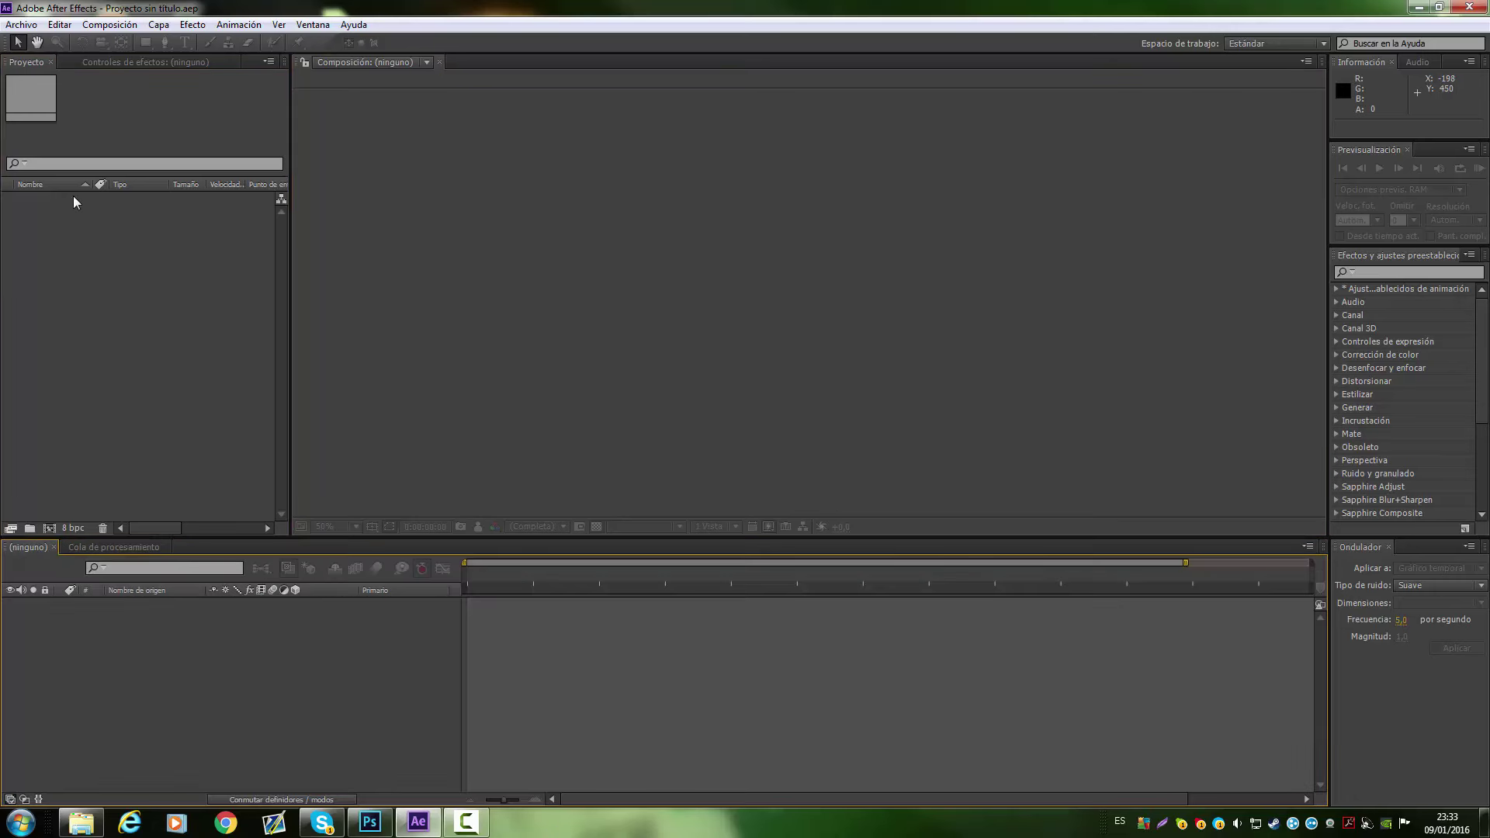
left_click(127, 313)
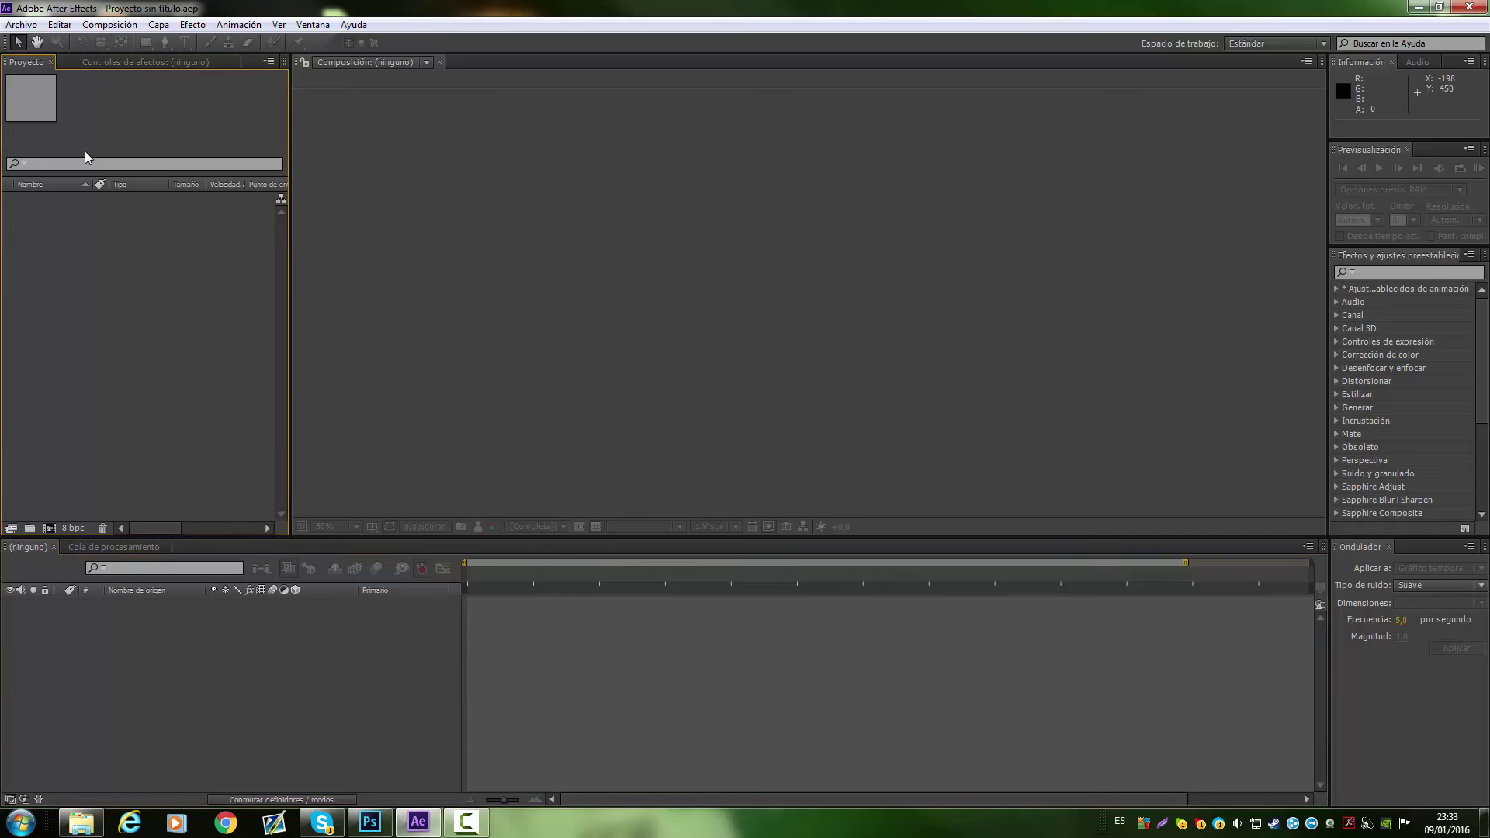
- Create a new composition with a duration of 0:02:22:00
right_click(125, 308)
right_click(58, 269)
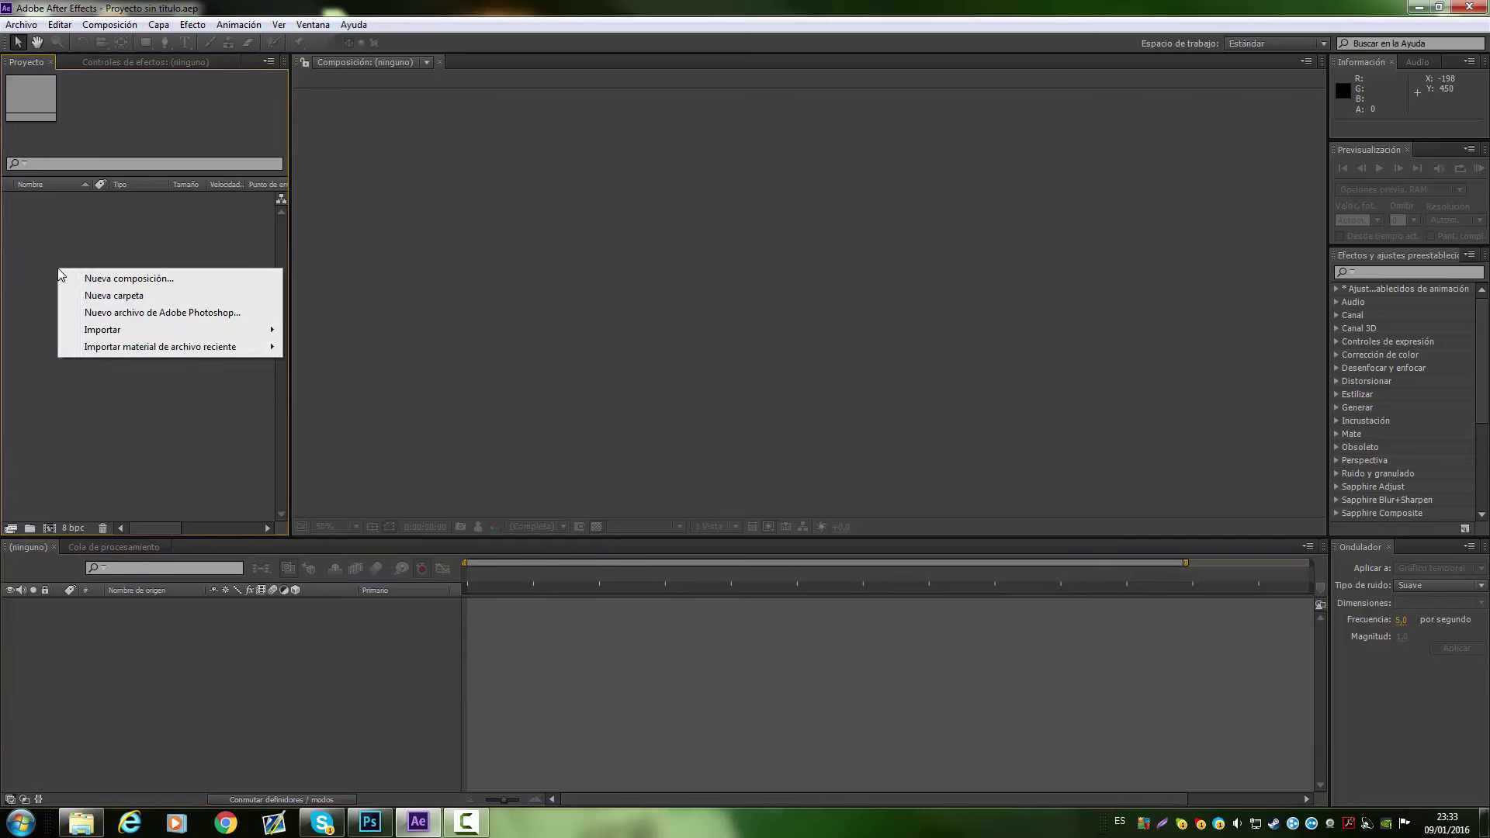
left_click(93, 280)
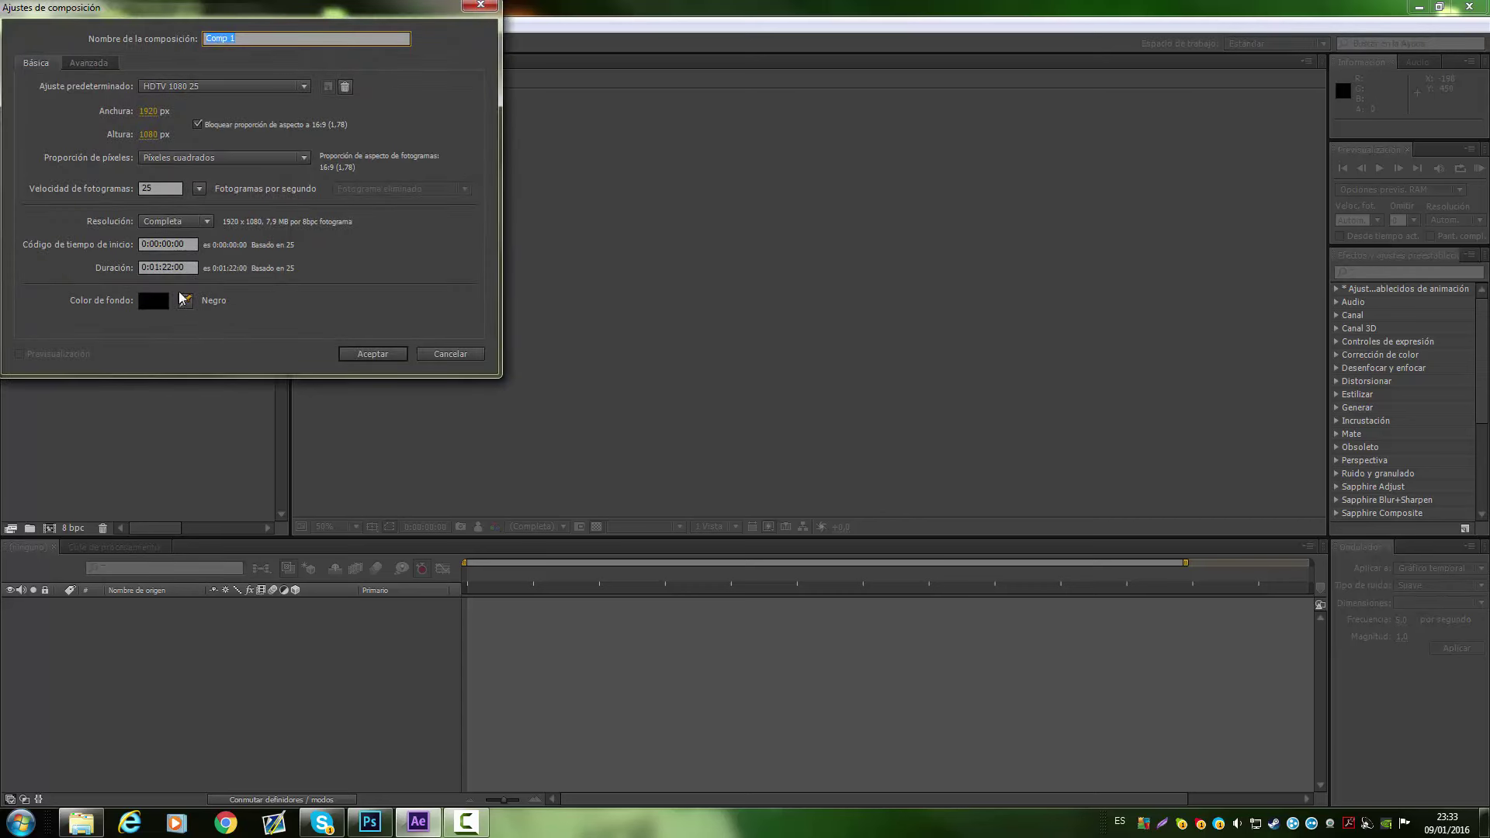
left_click(156, 269)
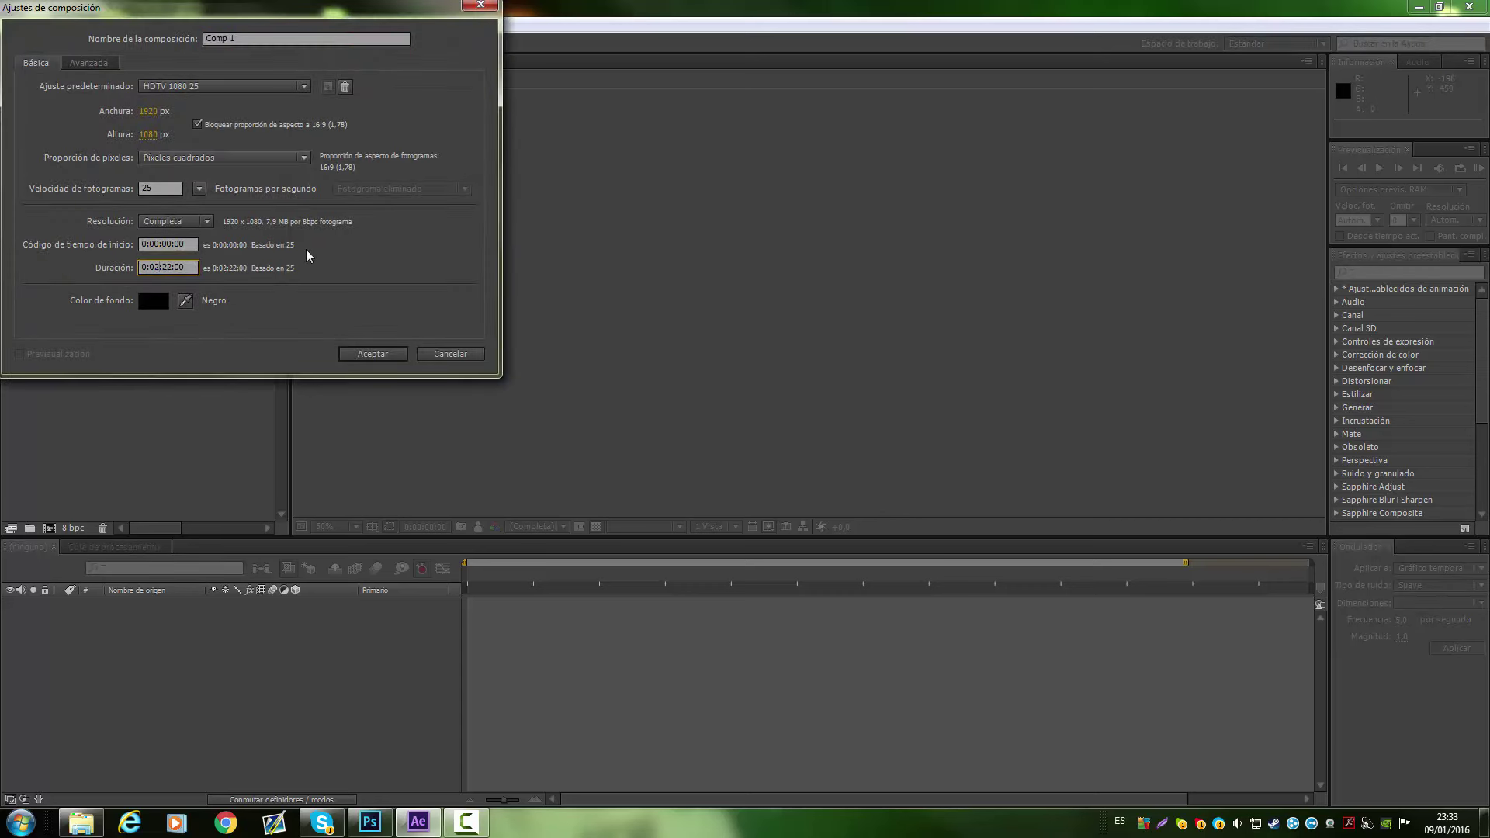
left_click(388, 357)
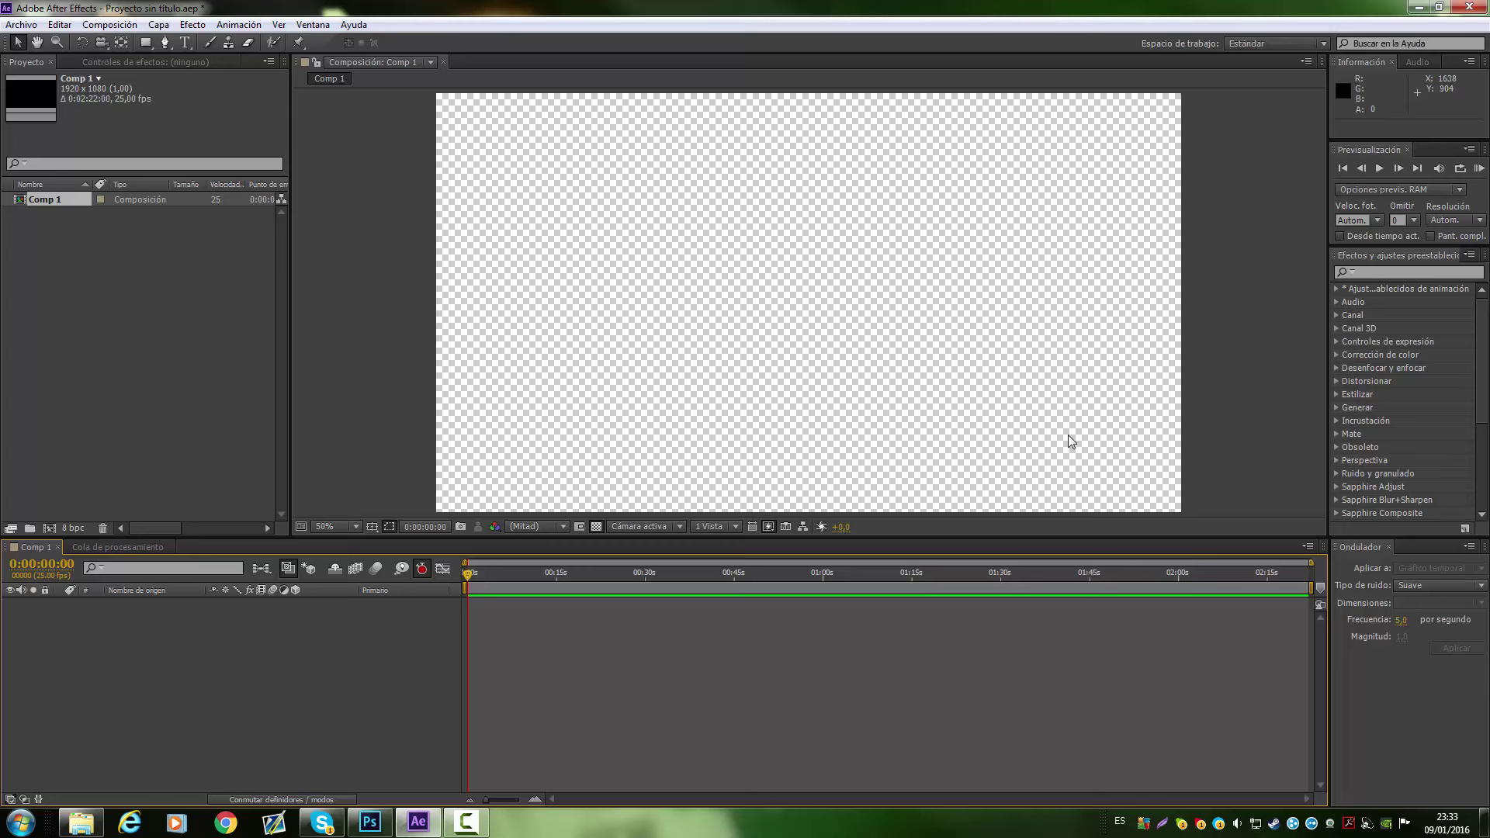
- Import Untitled.mp4 from the Untitled folder on the desktop and add it to the Comp 1 timeline
right_click(57, 274)
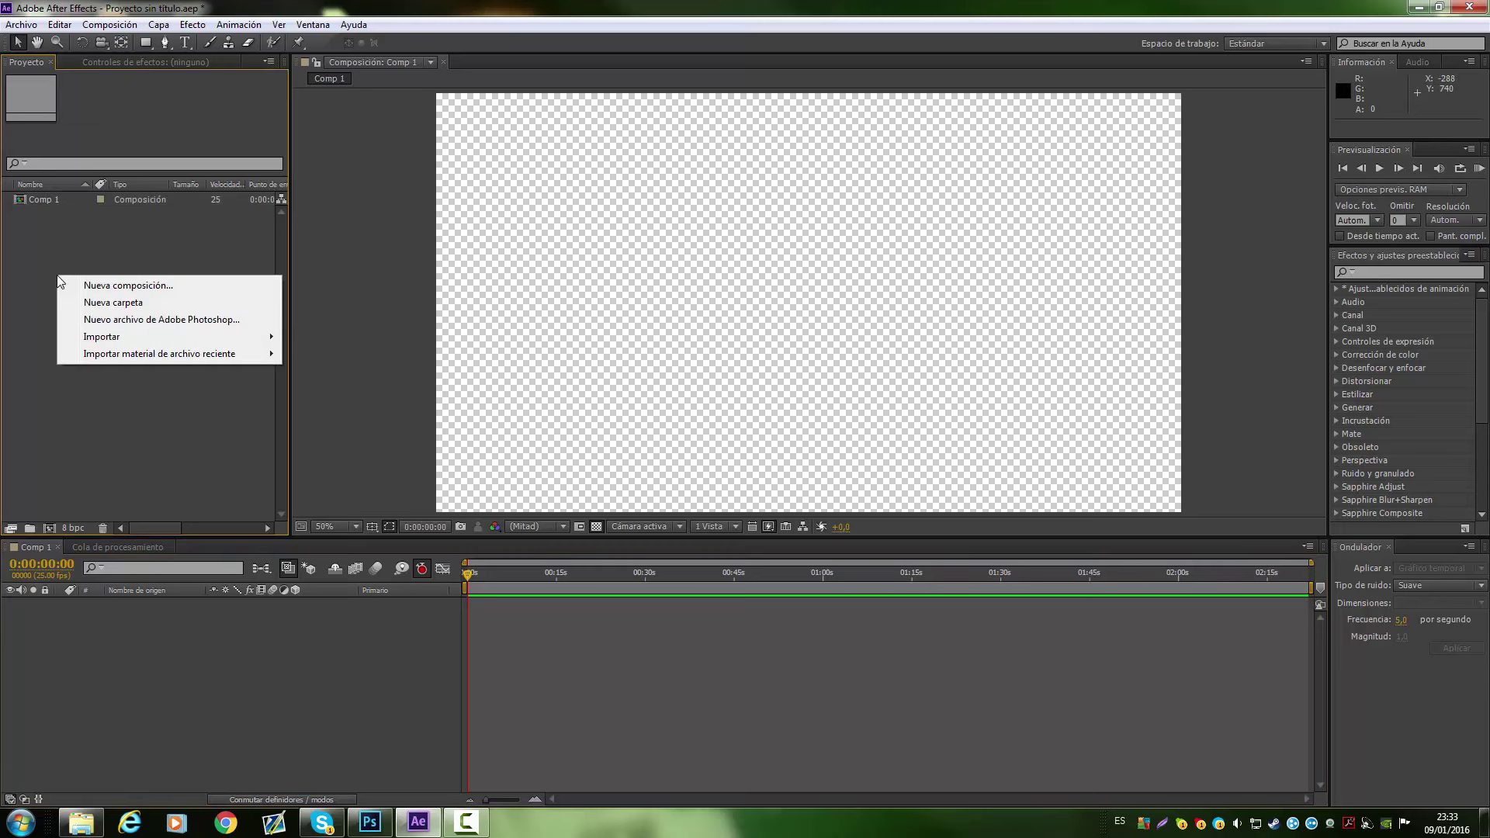
mouse_move(100, 340)
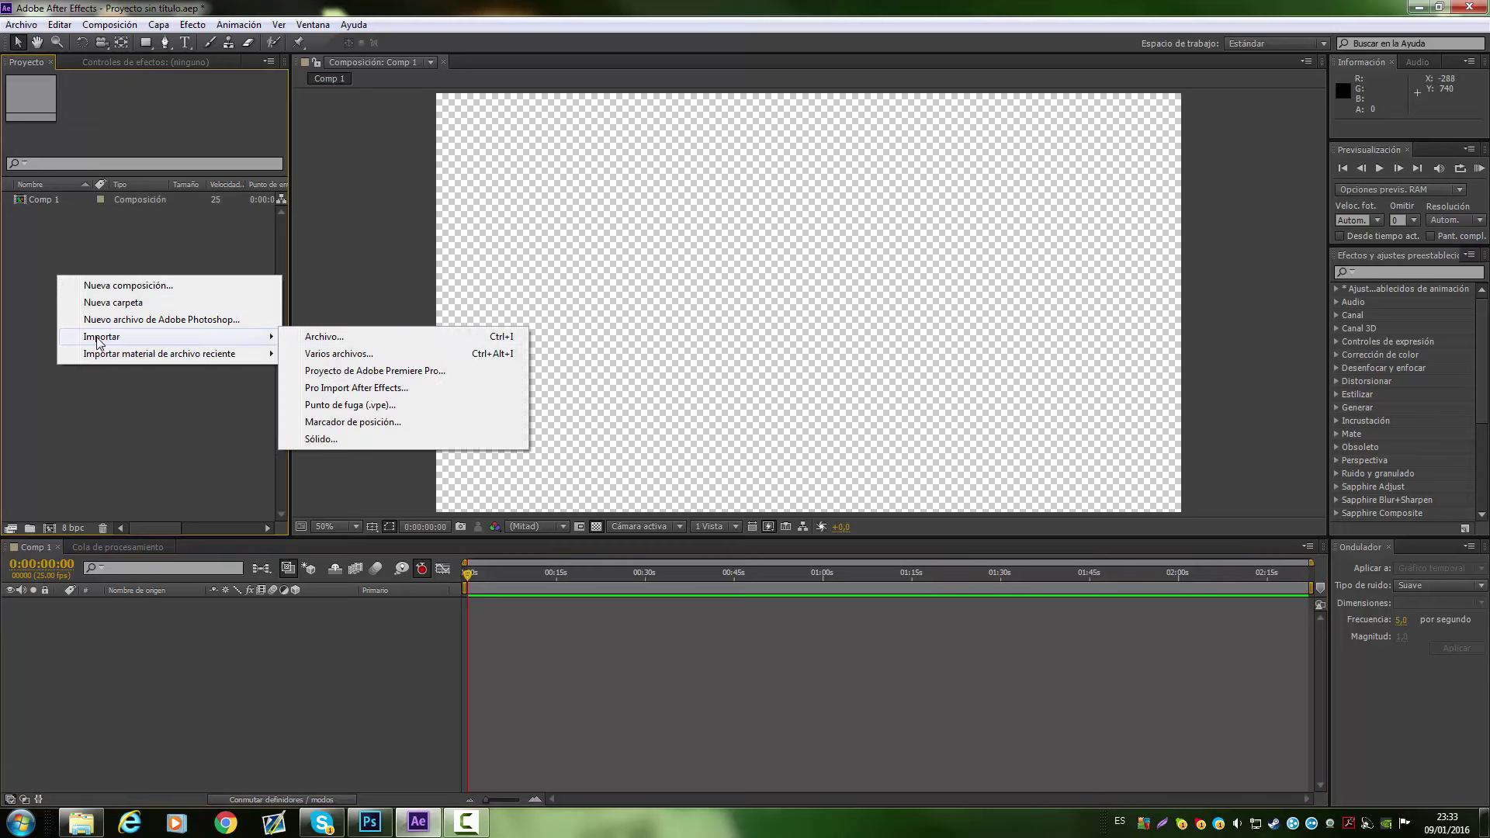
left_click(433, 336)
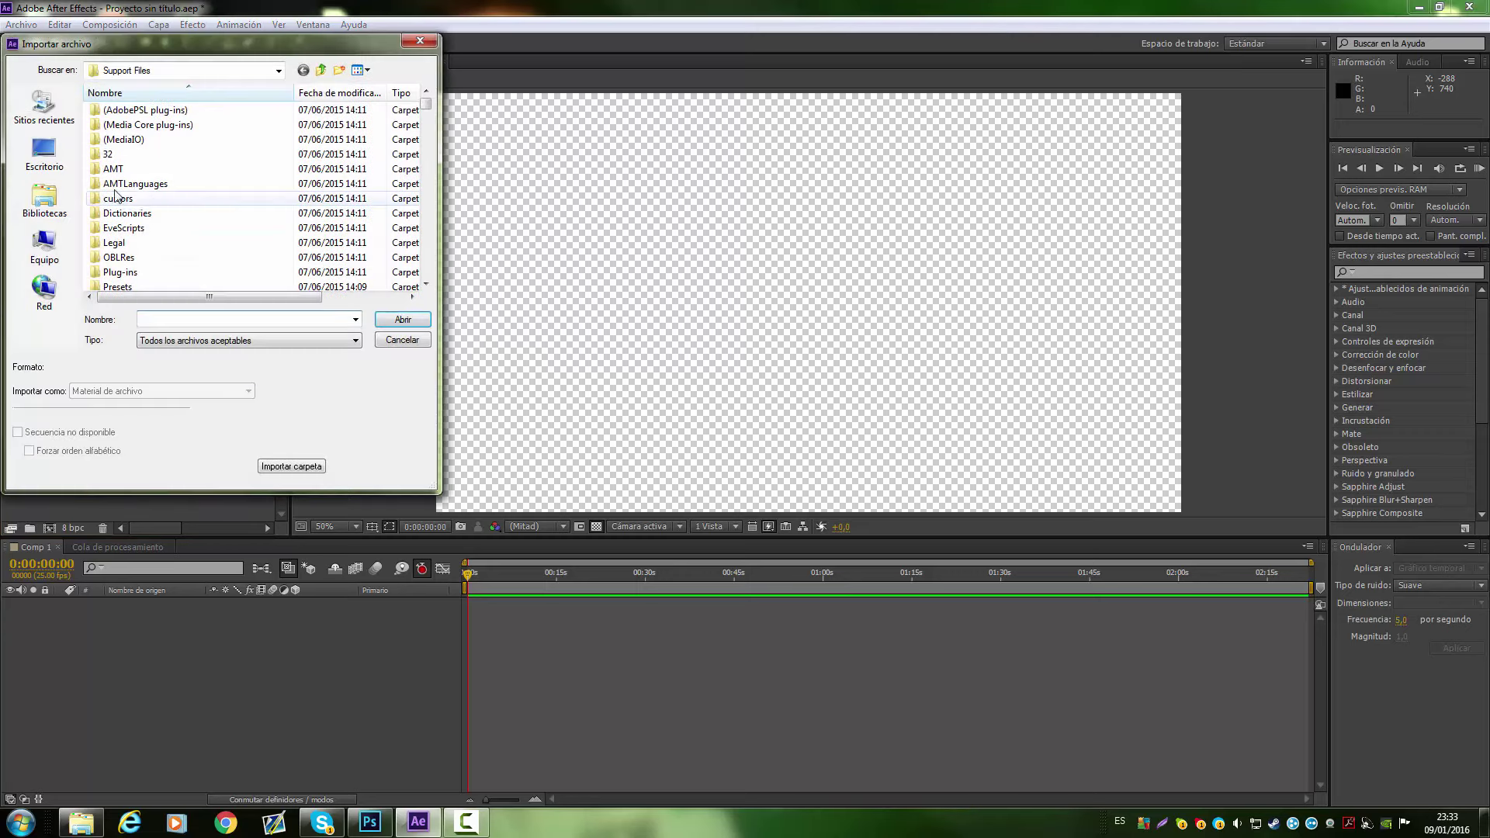
left_click(45, 151)
left_click_drag(432, 117, 459, 212)
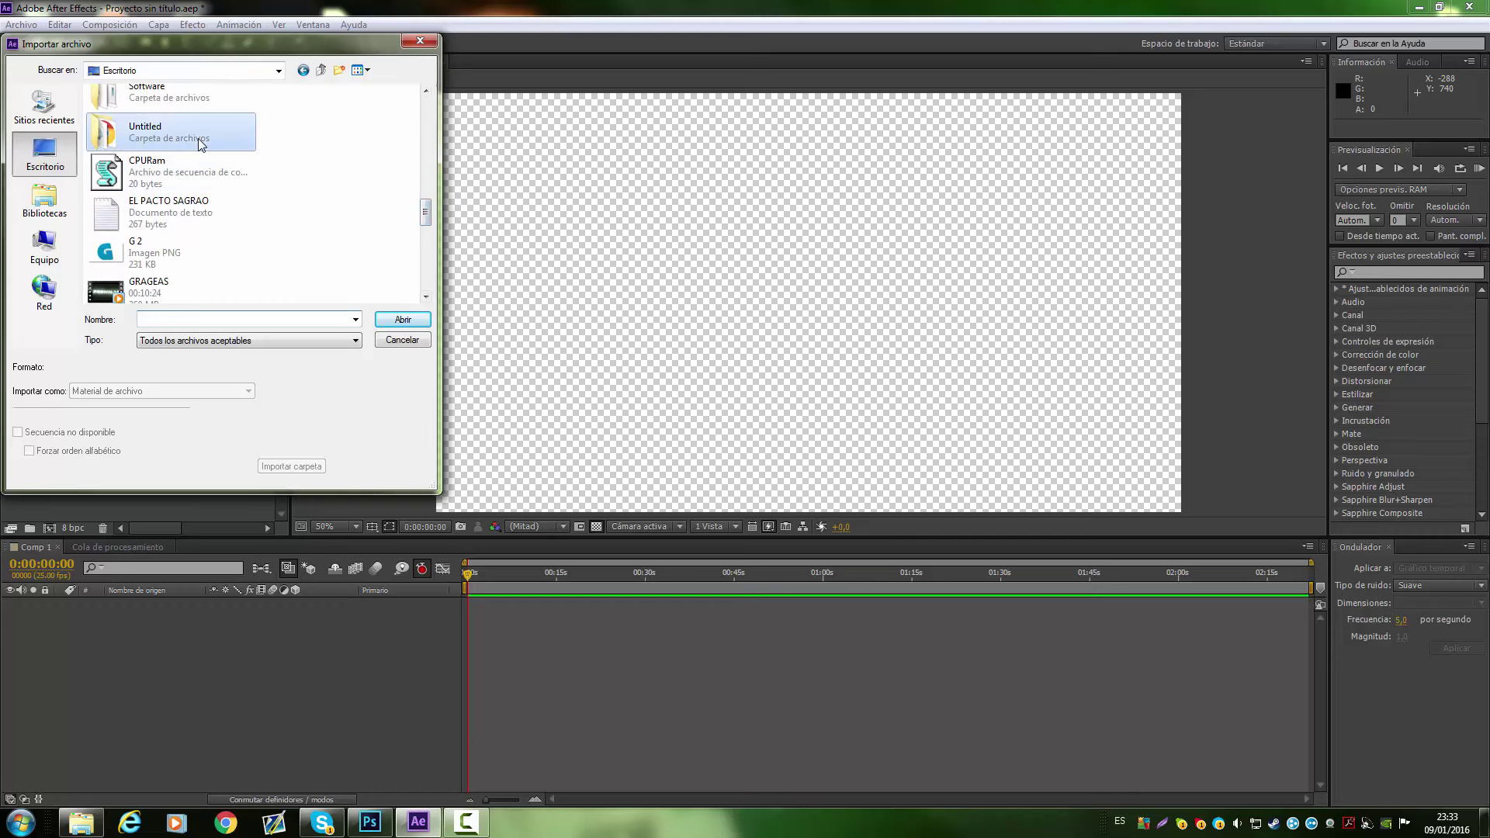
double_click(186, 134)
left_click(126, 264)
double_click(127, 264)
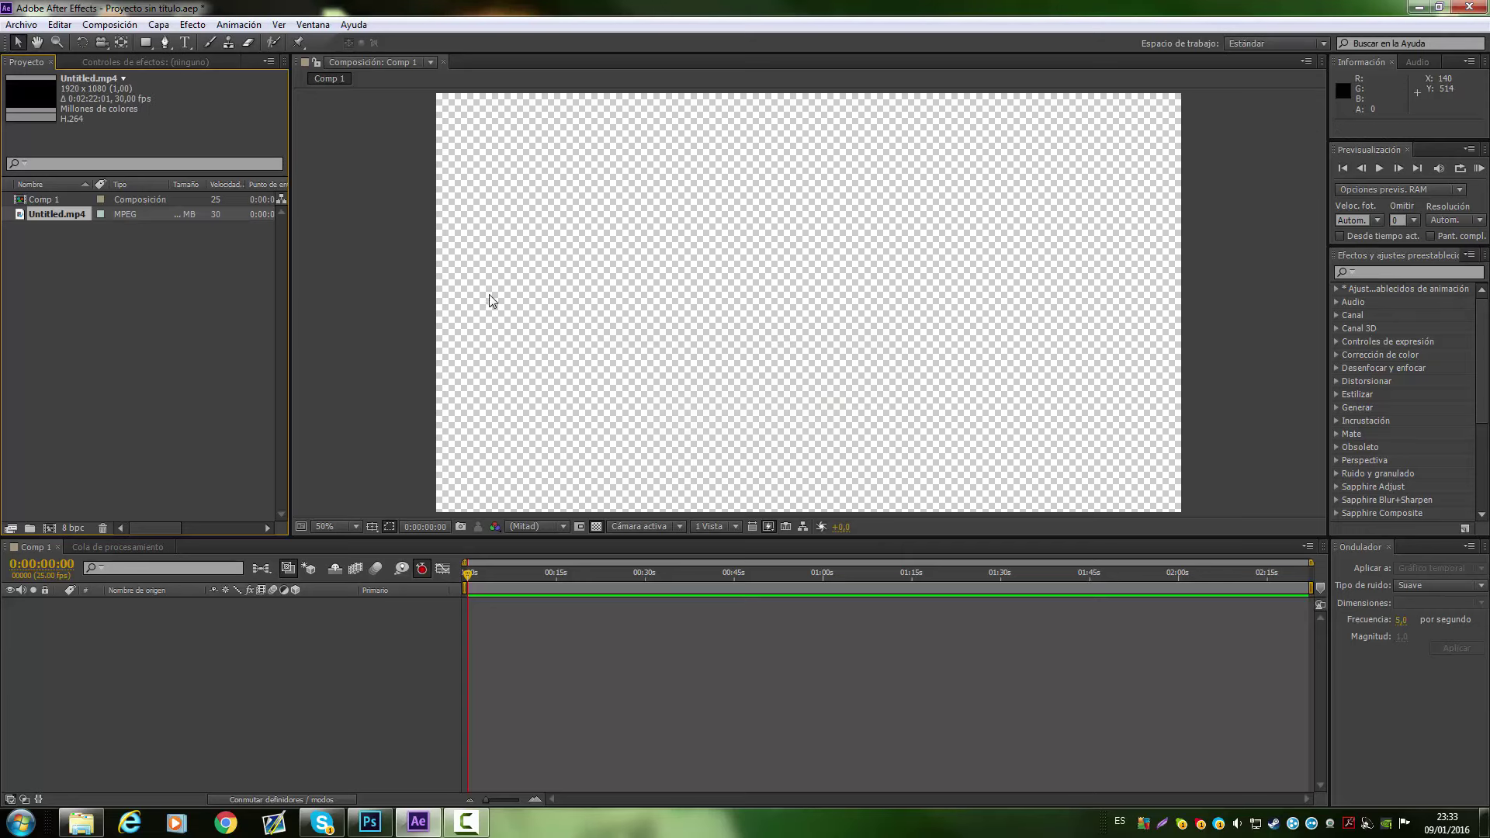
left_click_drag(50, 213, 225, 624)
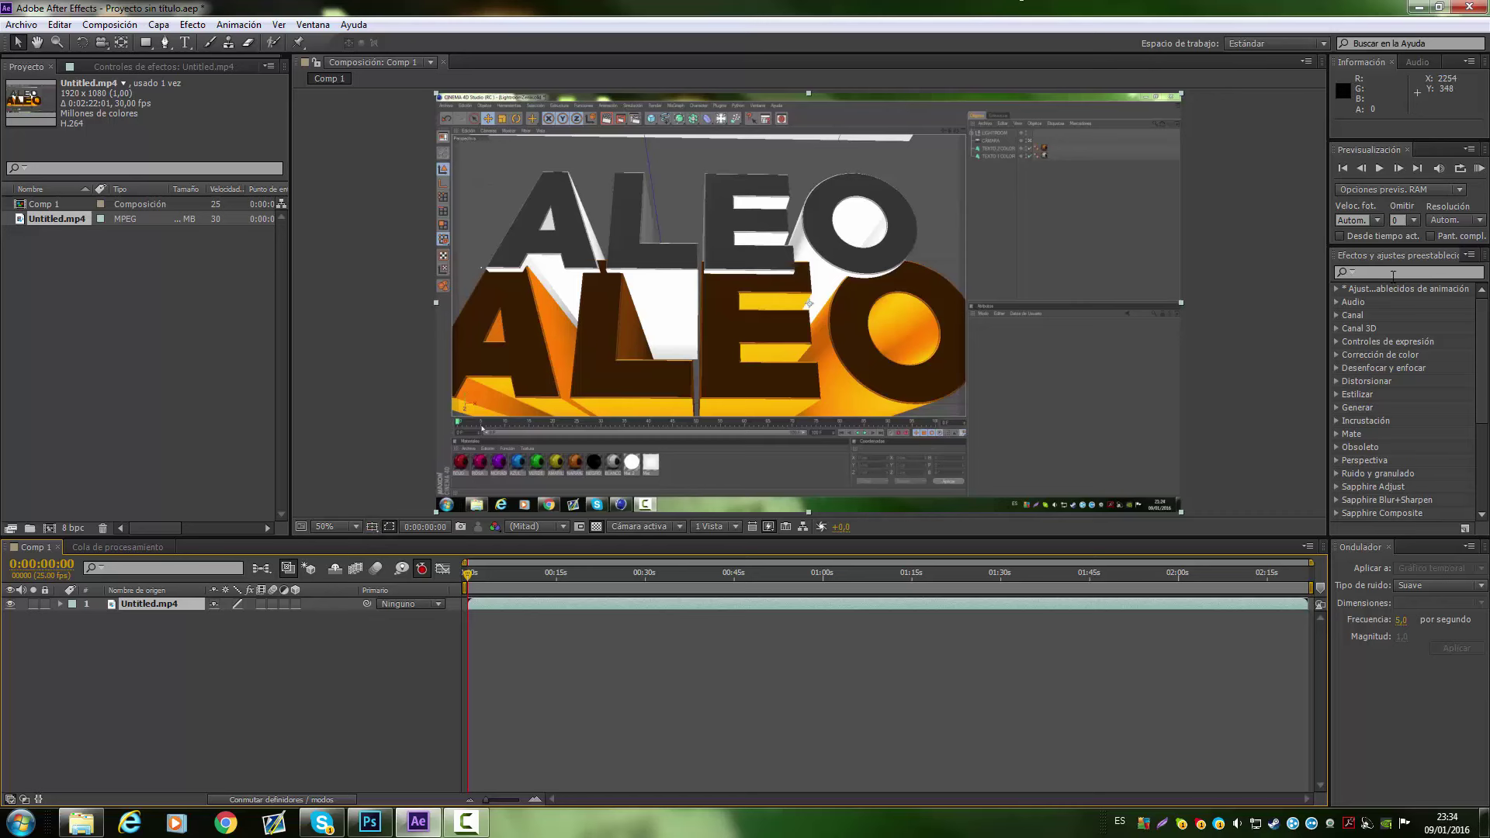
left_click(1329, 292)
type("magi")
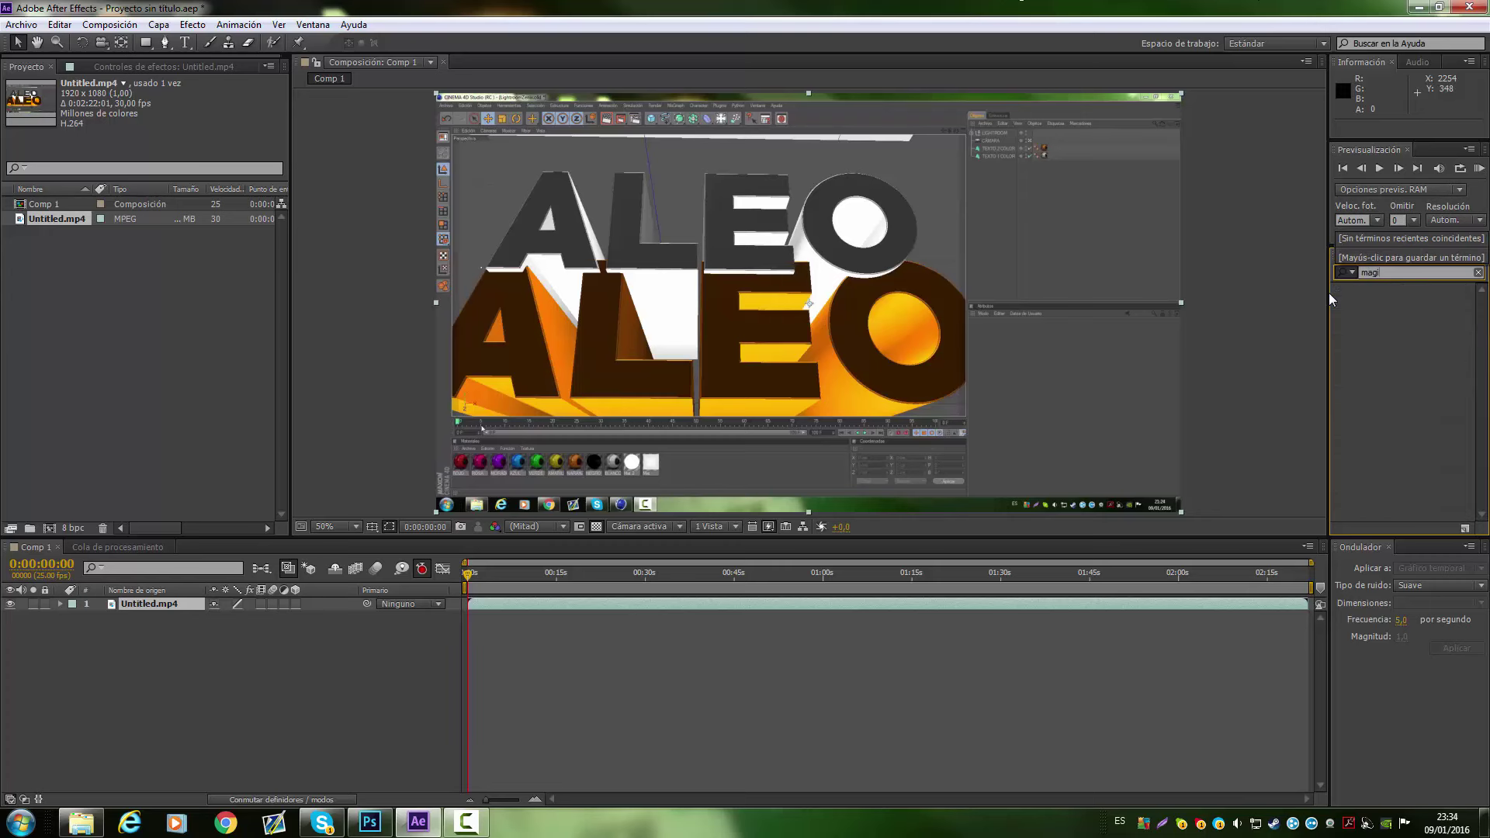
key("BackSpace")
key("BackSpace")
key("BackSpace")
key("BackSpace")
key("BackSpace")
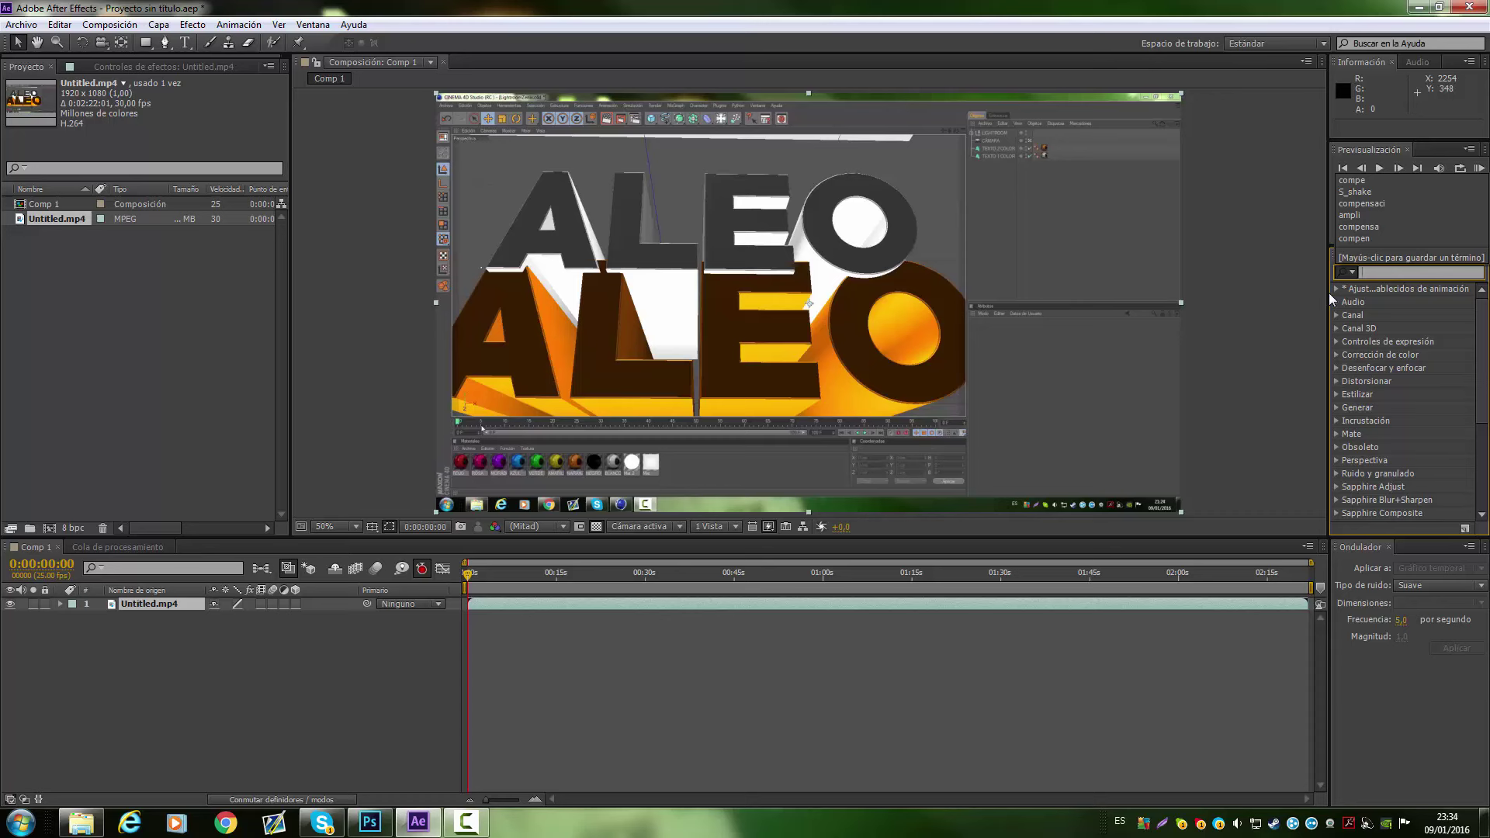
key("Escape")
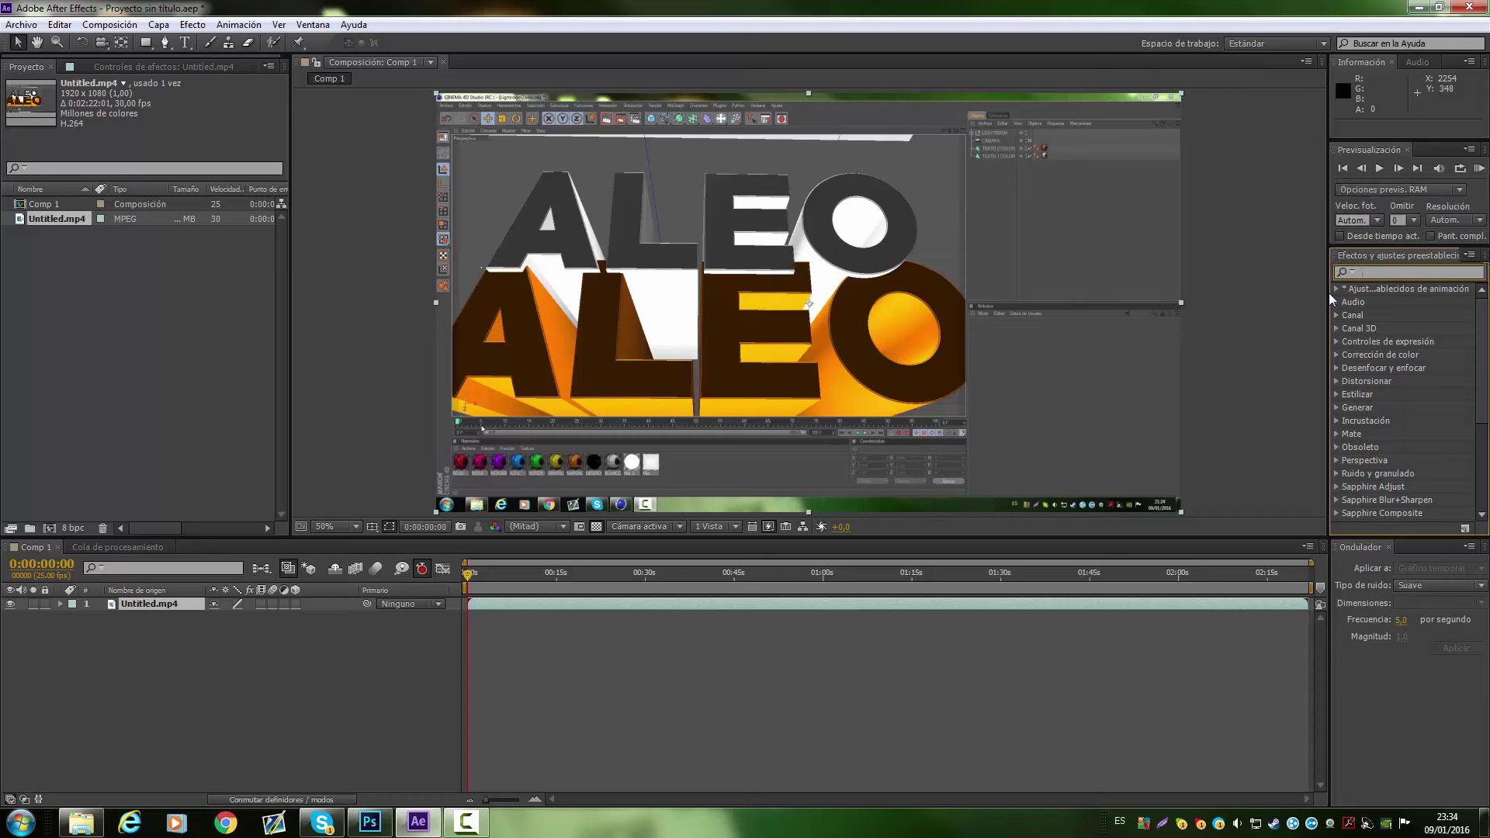
- Find the S_Shake effect and apply it to the Untitled.mp4 layer
type("S_")
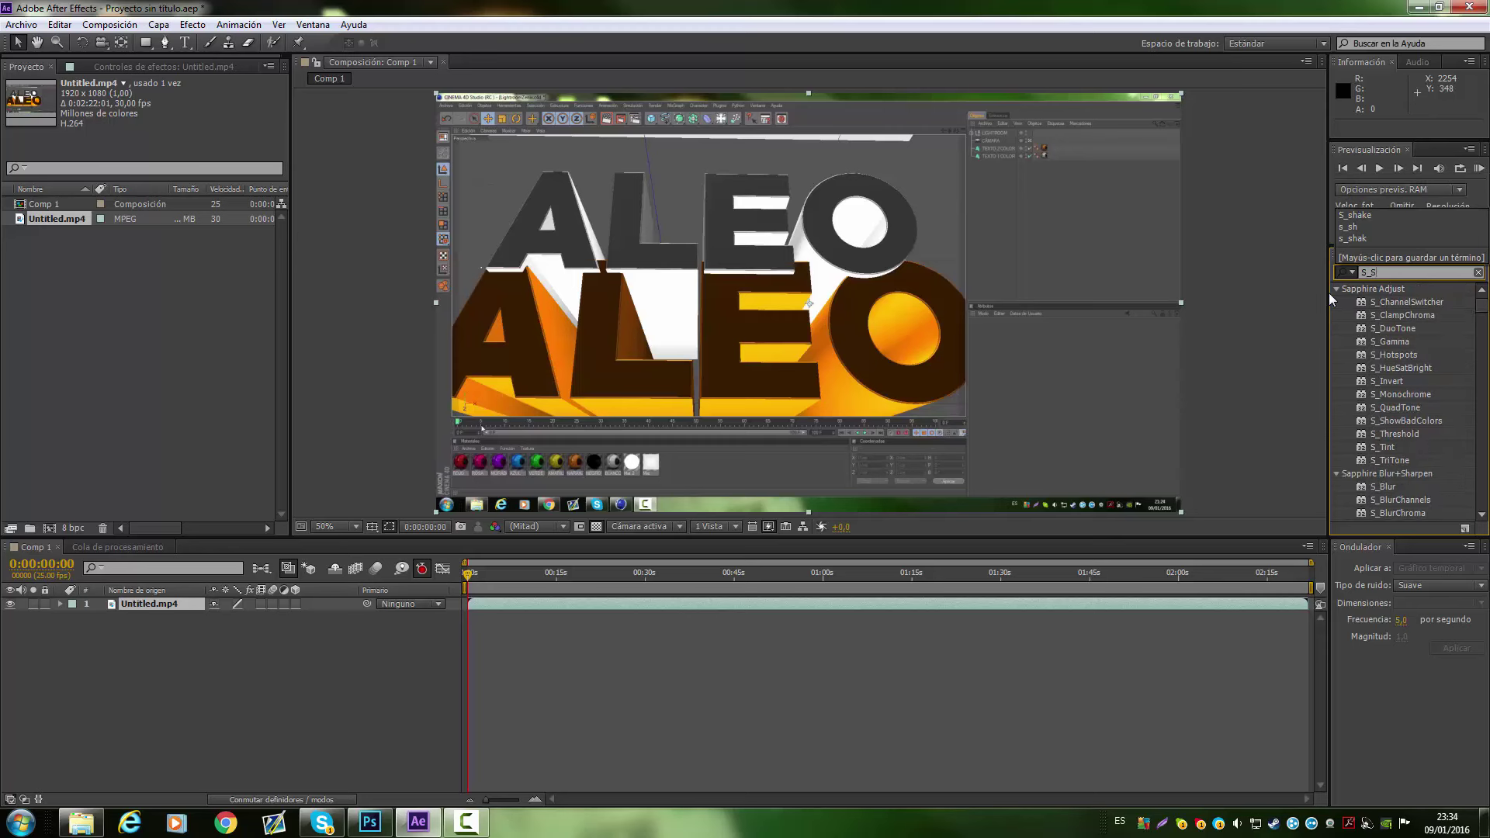
type("Sha")
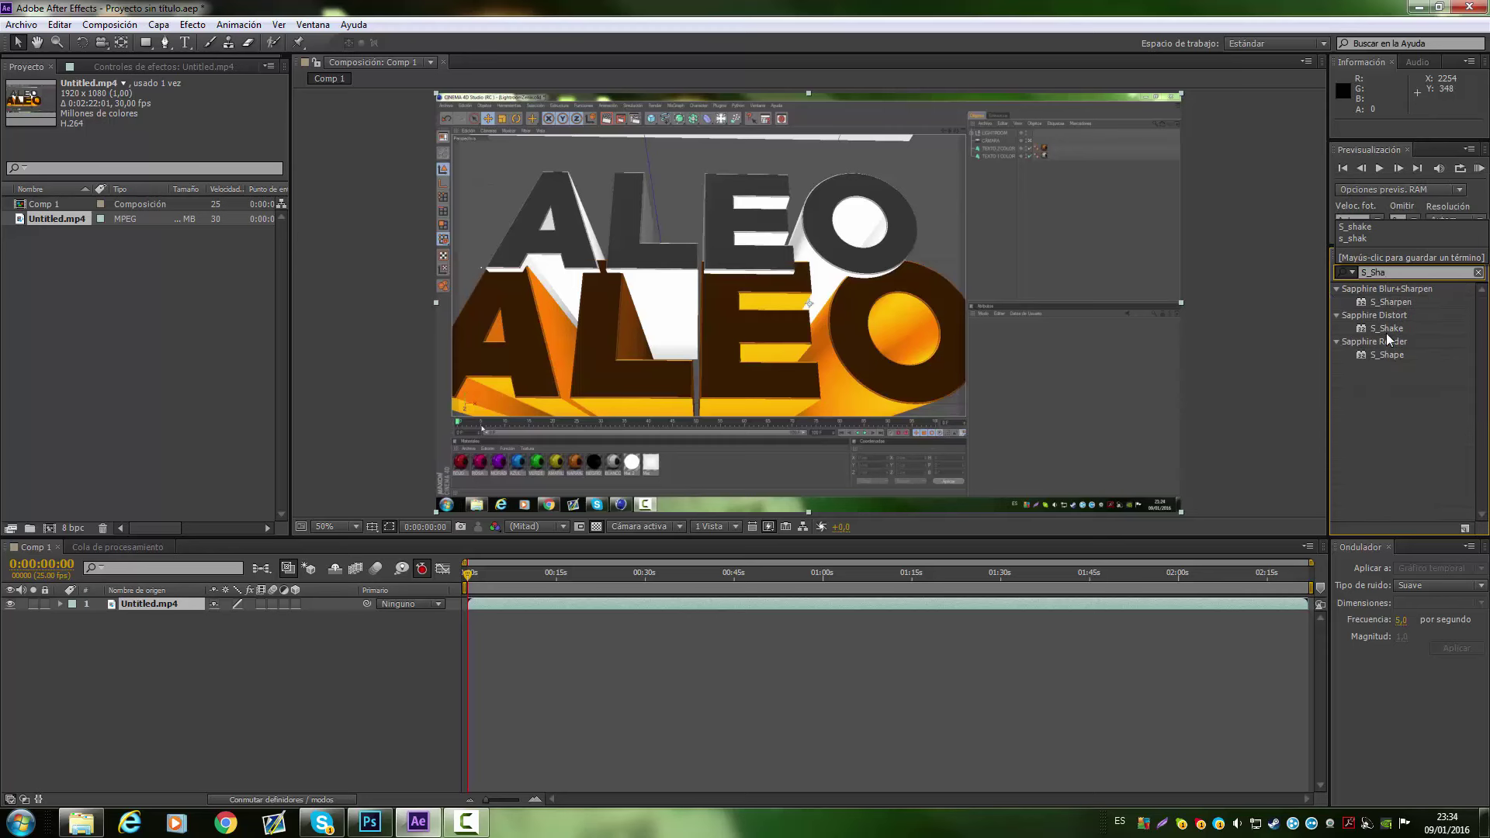
left_click_drag(1387, 329, 150, 605)
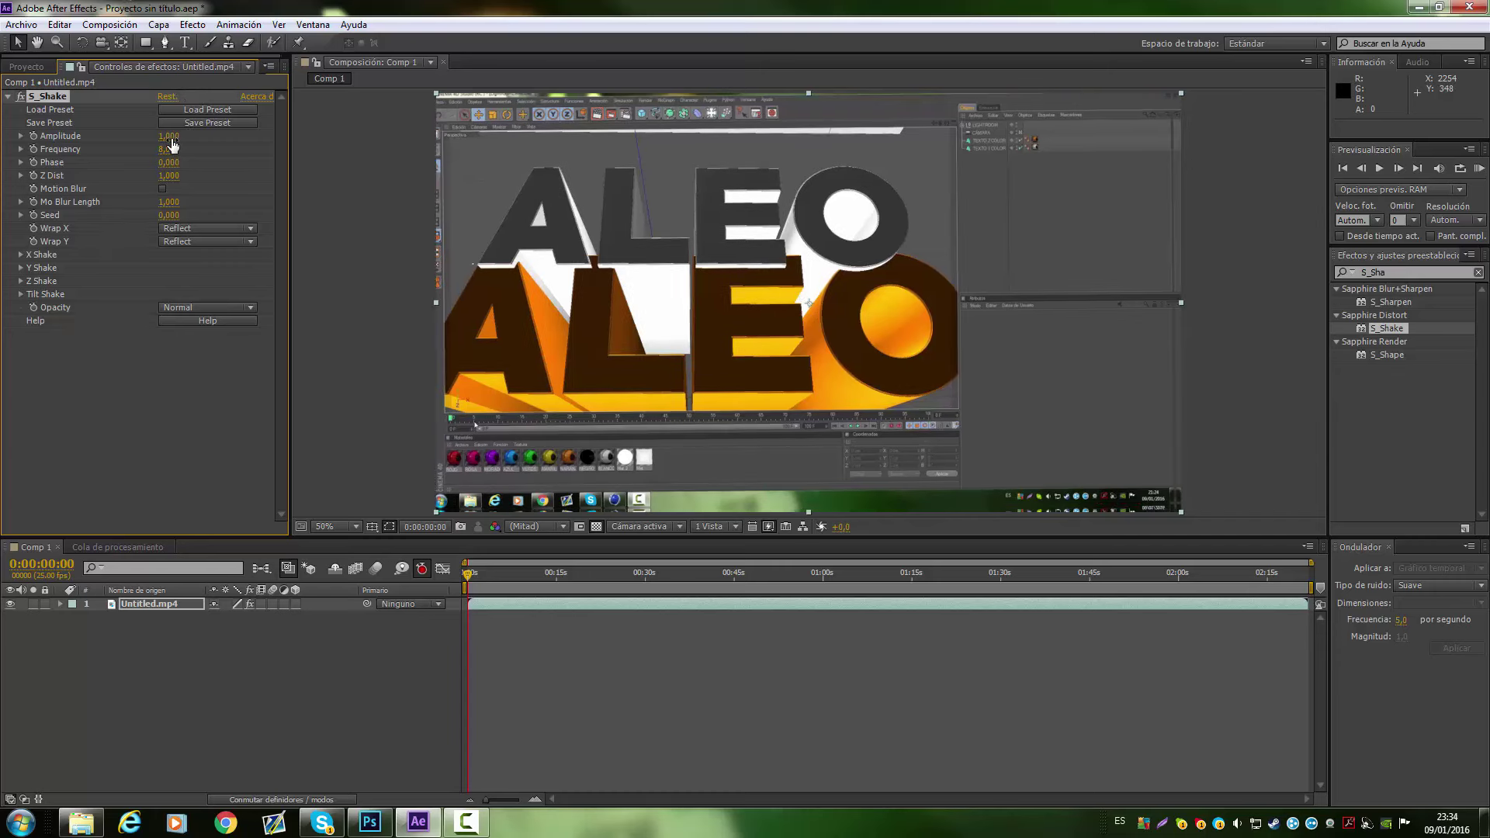
- Set the S_Shake Frequency to 1.20 and preview the shaking clip
left_click_drag(171, 152, 153, 150)
left_click(1378, 169)
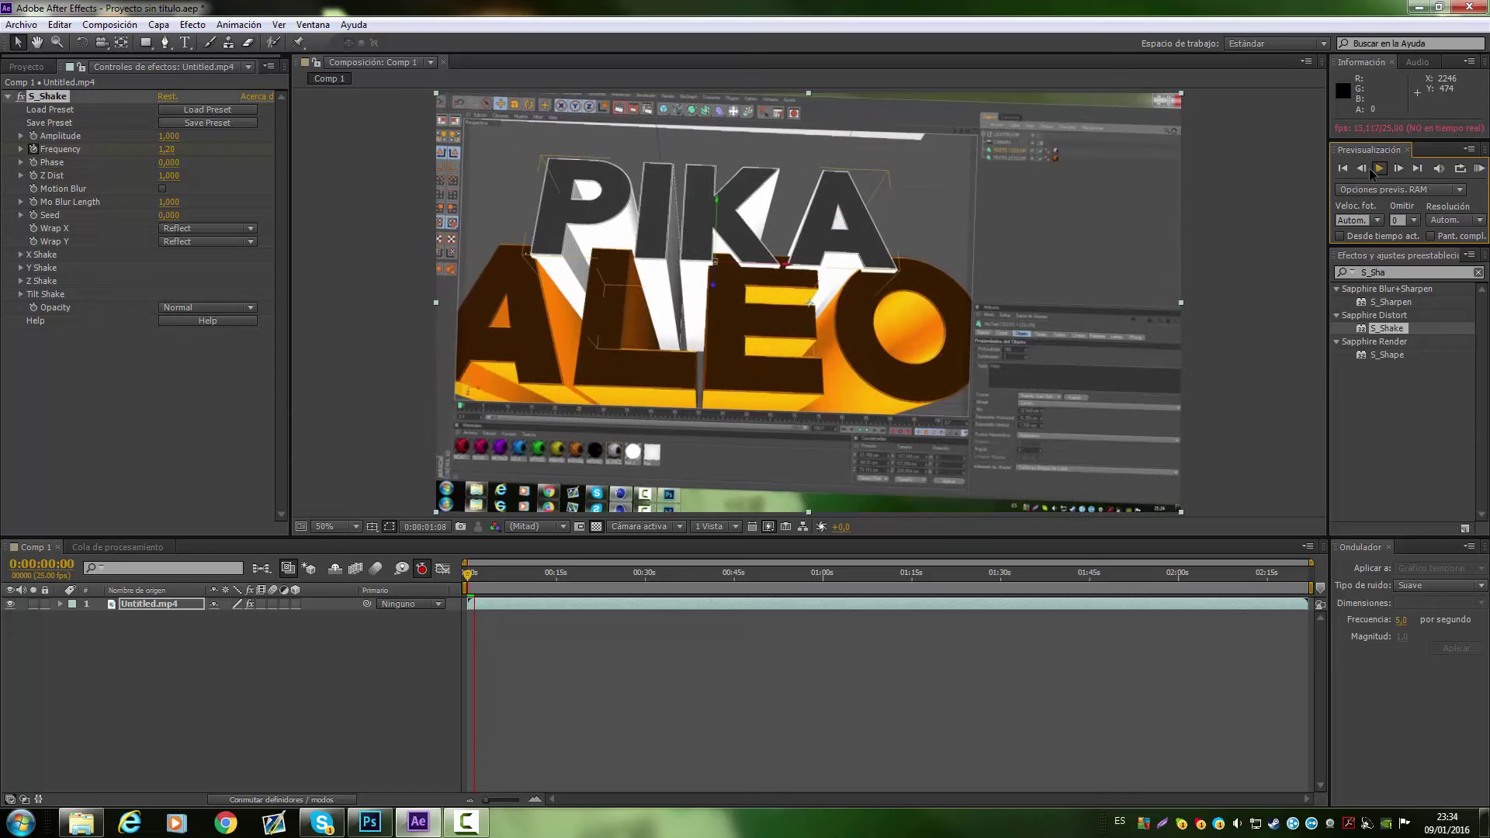
left_click(1293, 144)
- Remove the S_Shake effect from the Untitled.mp4 layer
mouse_move(59, 99)
left_mouse_down()
mouse_move(338, 218)
mouse_move(332, 124)
mouse_move(73, 89)
left_mouse_up()
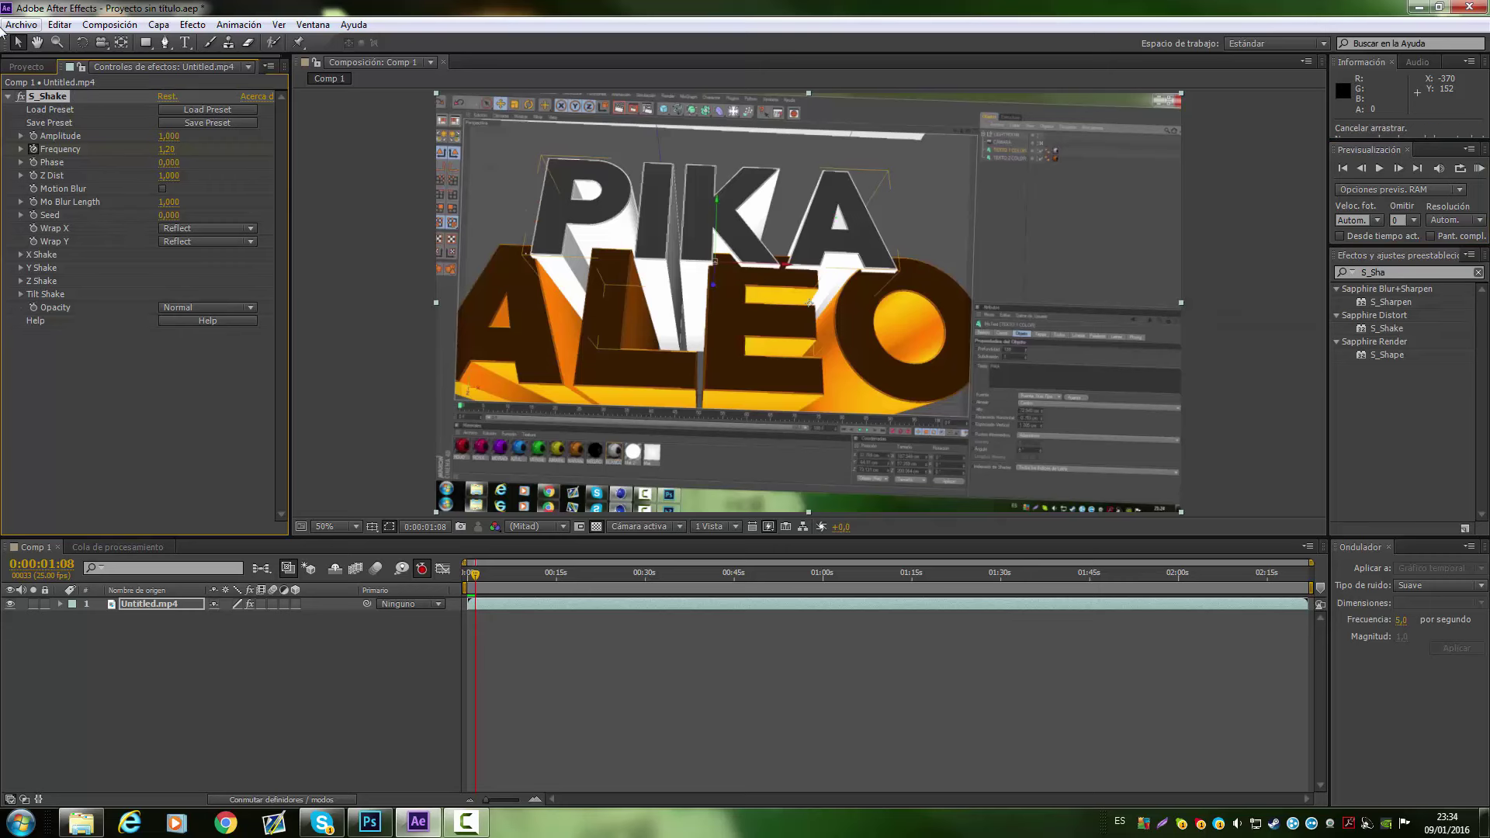
key("Delete")
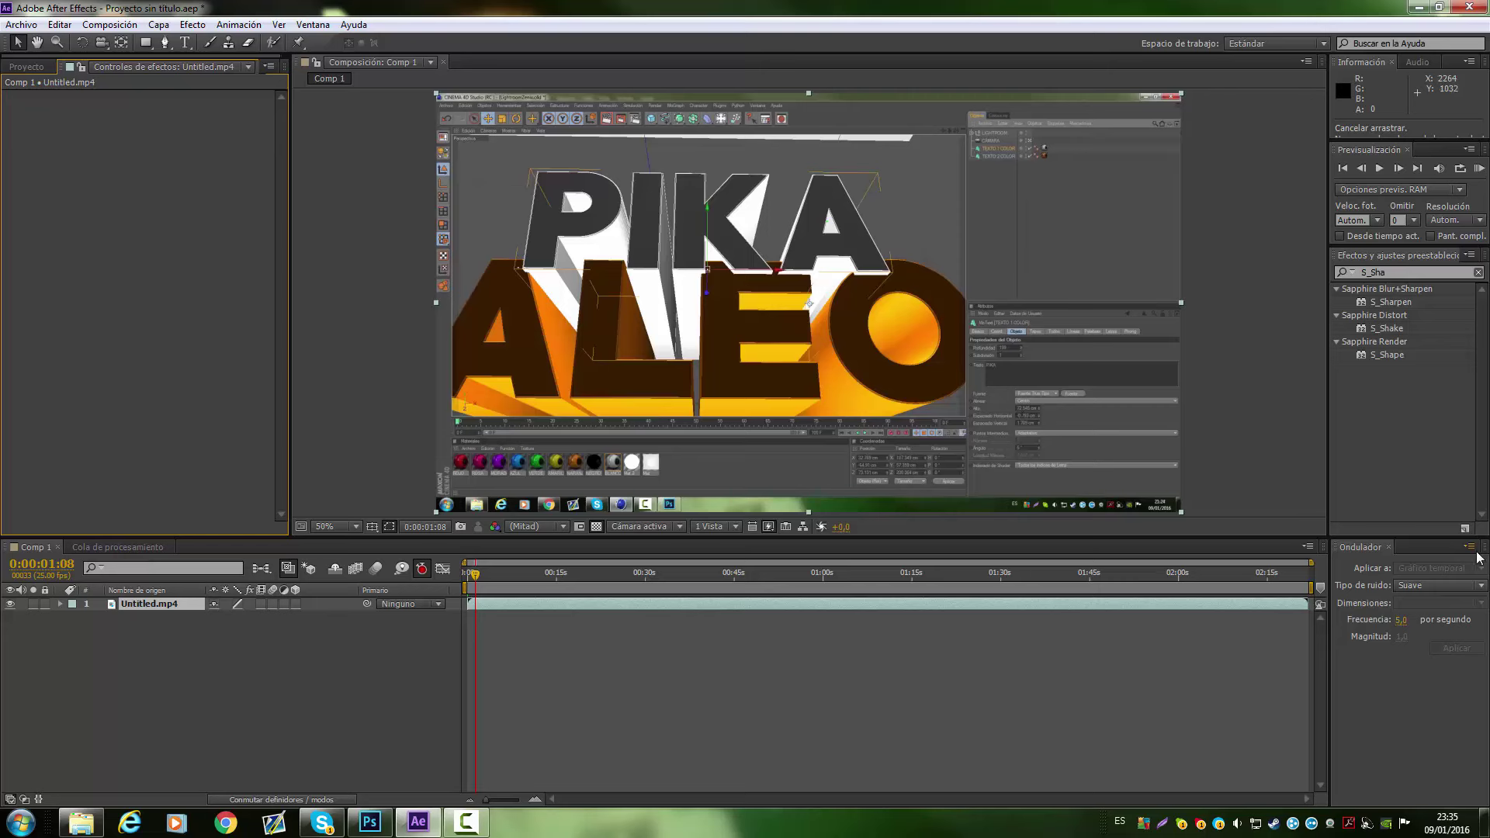
- Hide the Wiggler (Ondulador) controls and display them again
left_click(251, 28)
left_click(306, 254)
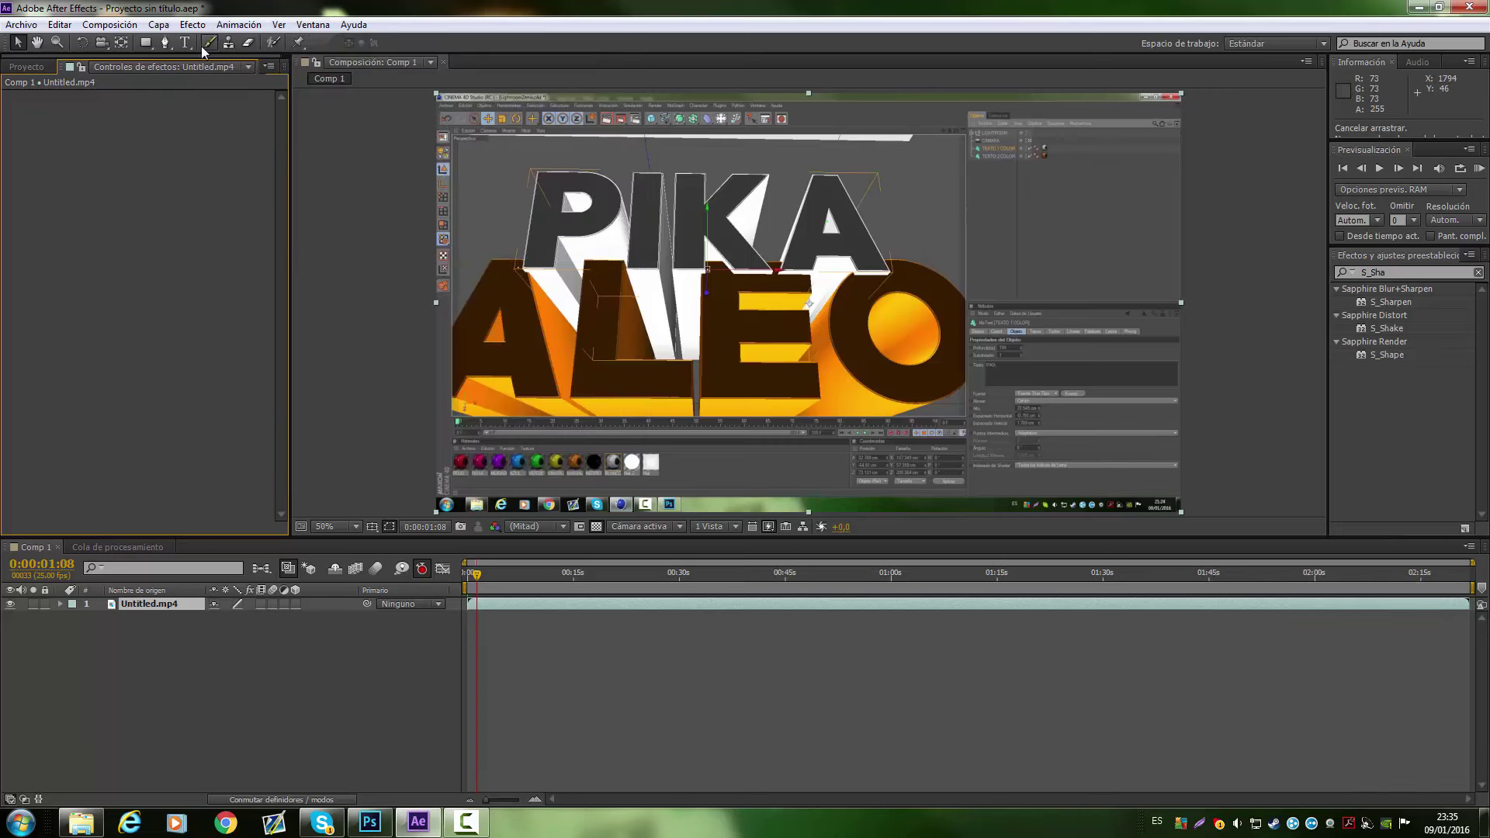
left_click(312, 25)
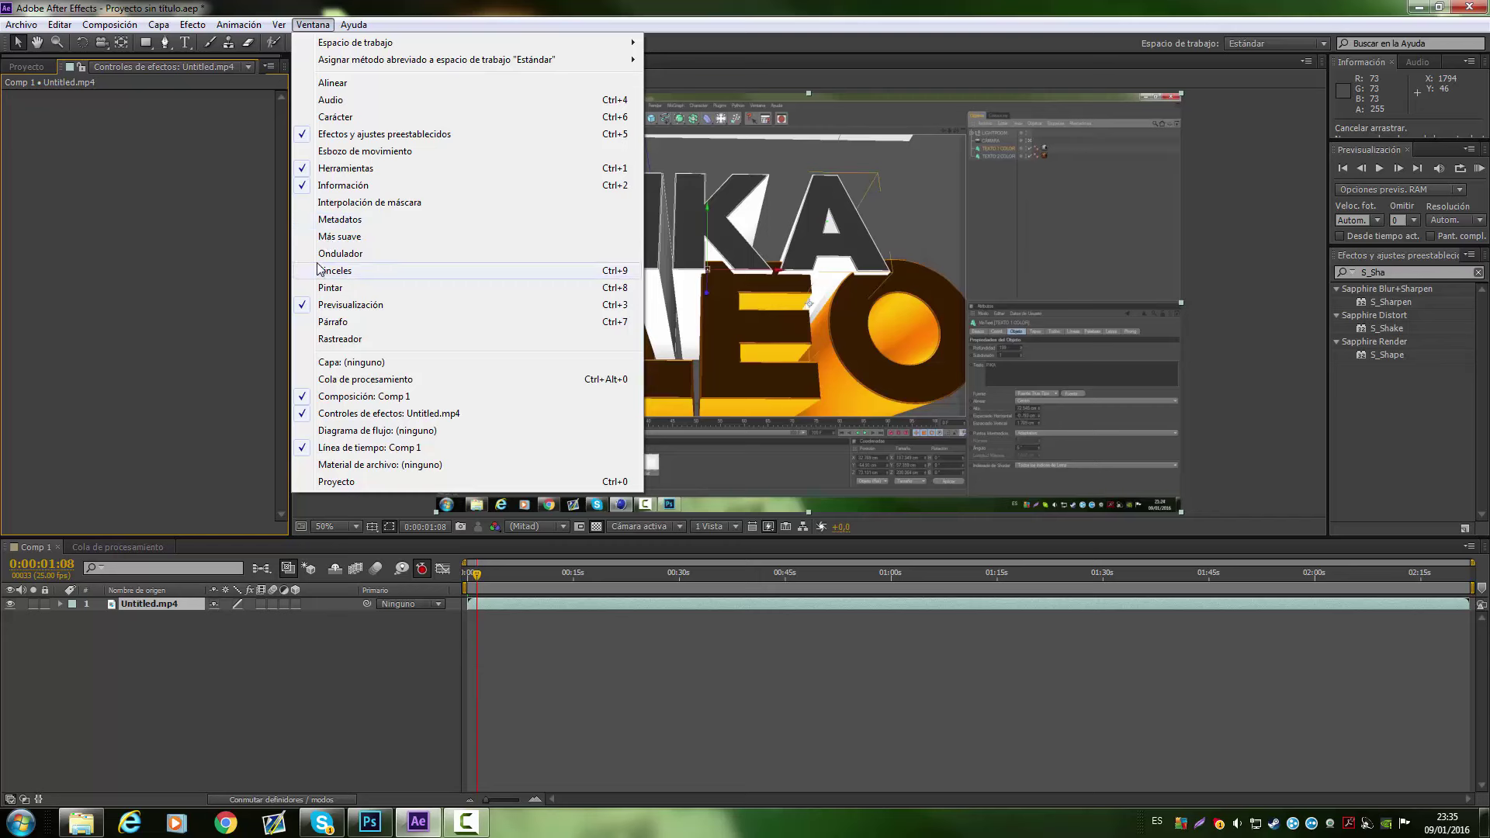
left_click(320, 253)
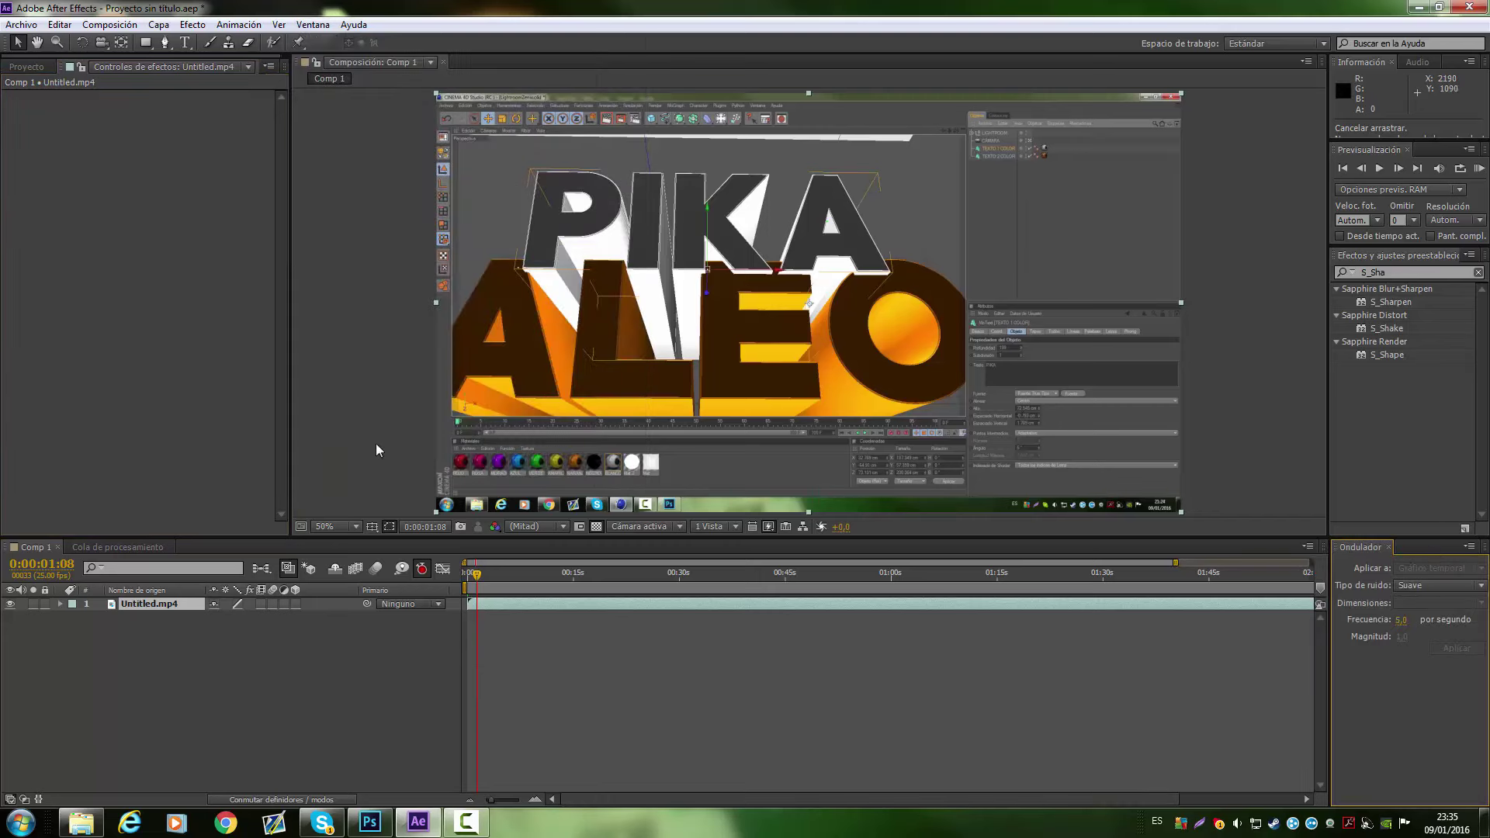
- Set Position keyframes on the Untitled.mp4 layer at 0:00:00:00 and at 0:02:21:24
left_click(60, 604)
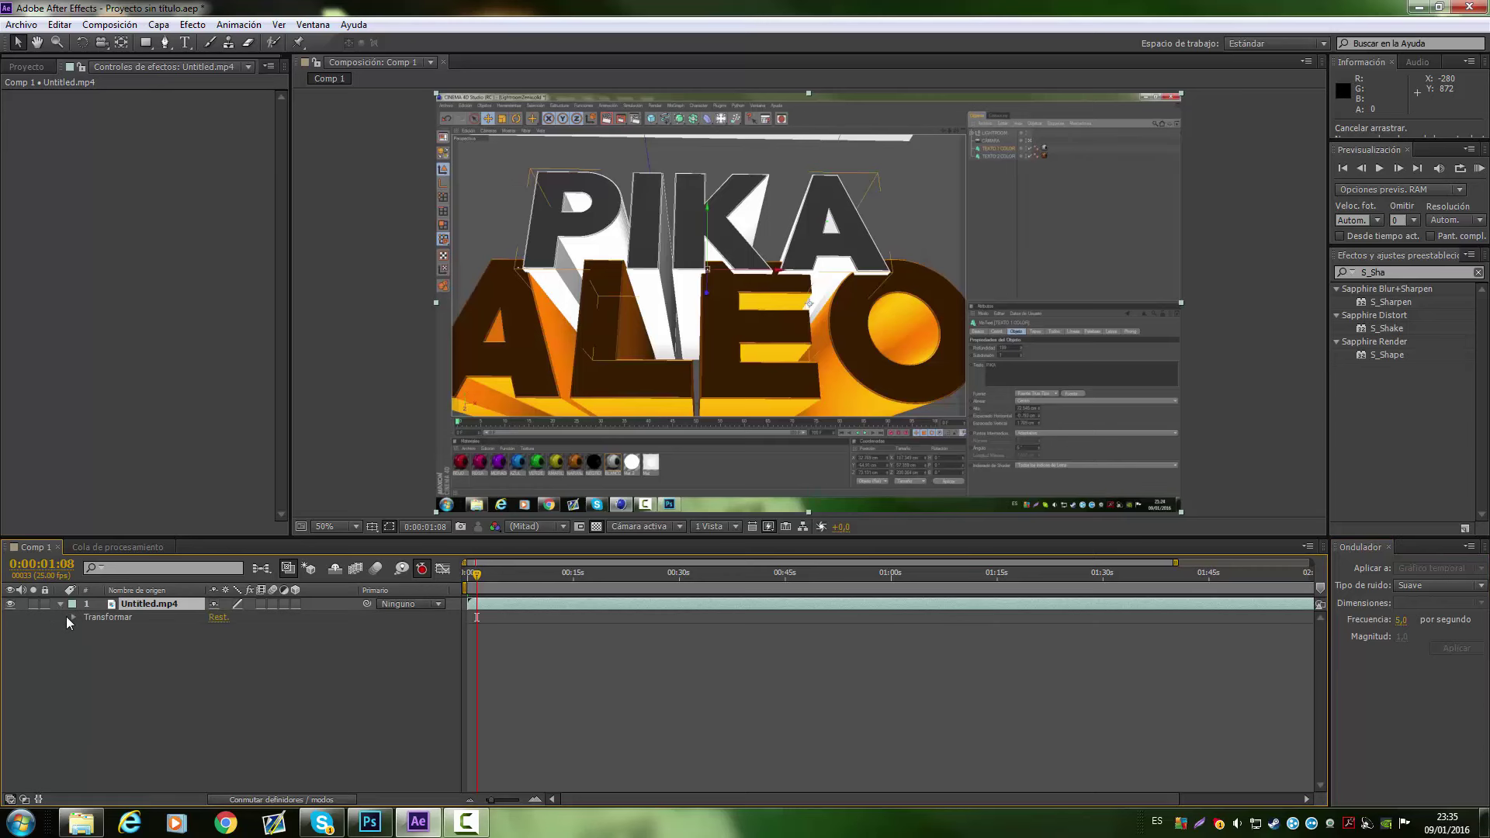
left_click(73, 617)
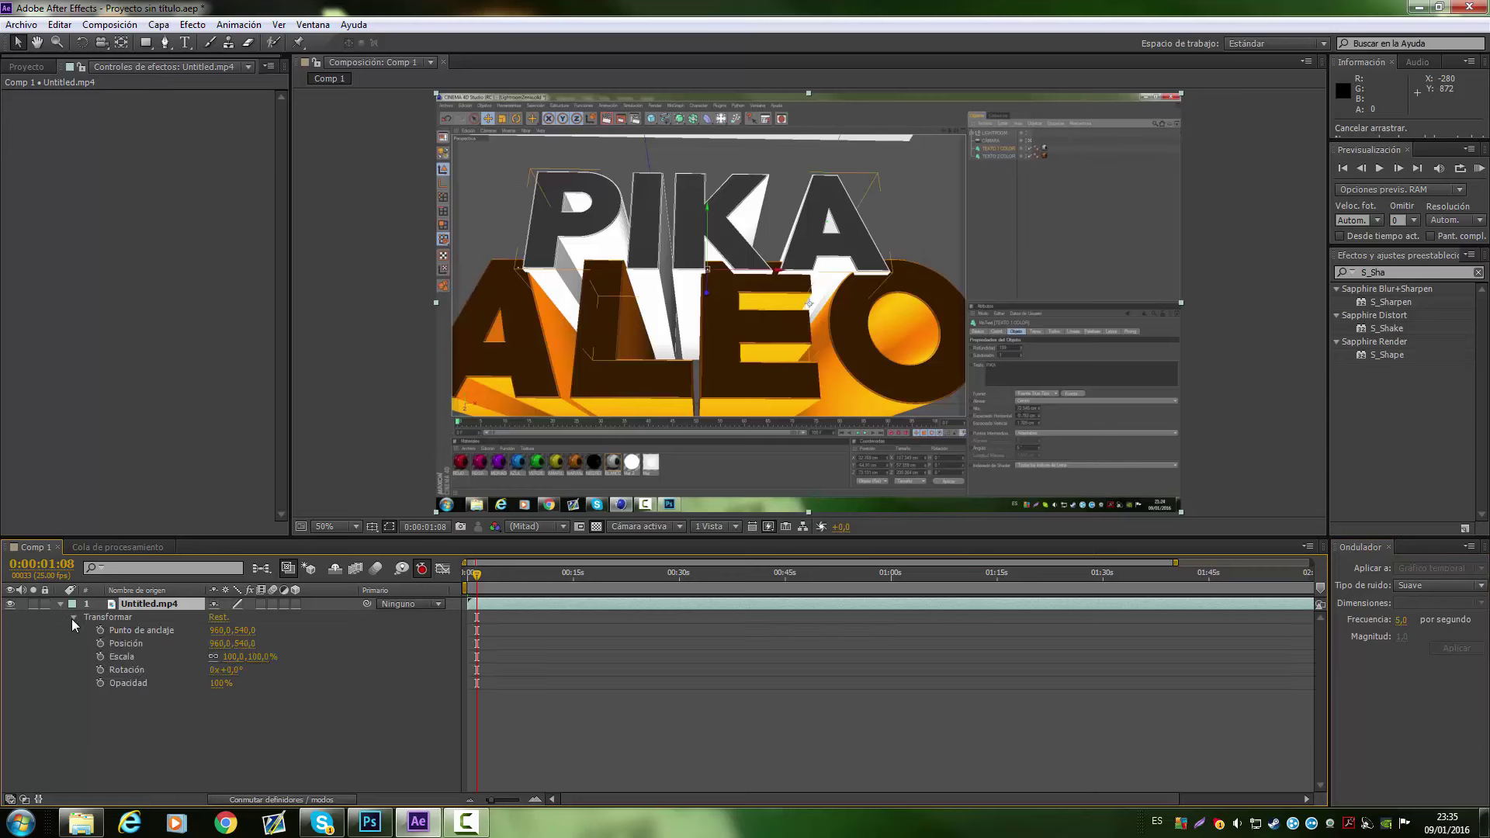
left_click(469, 581)
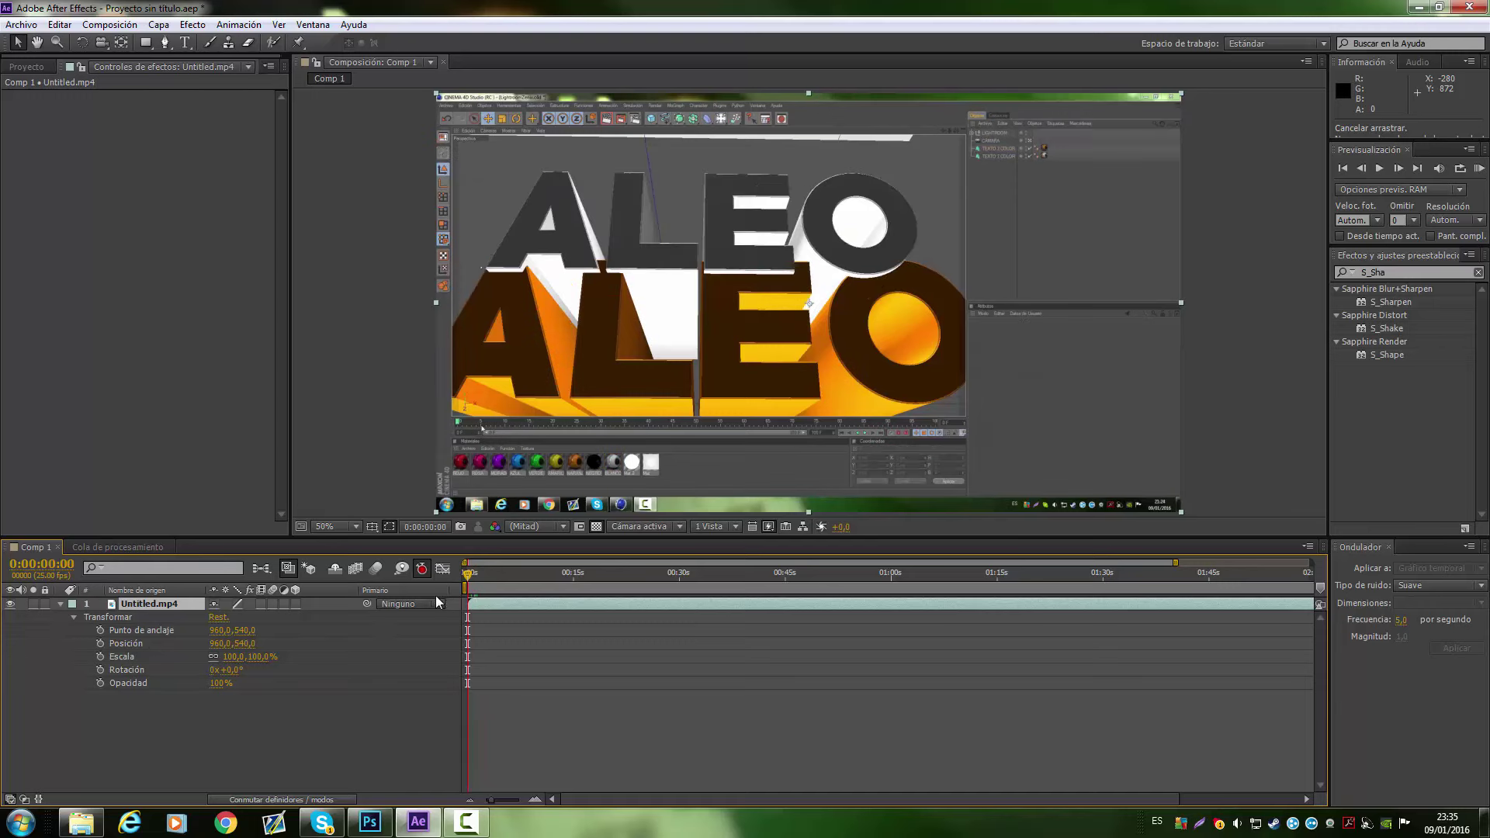
left_click(99, 644)
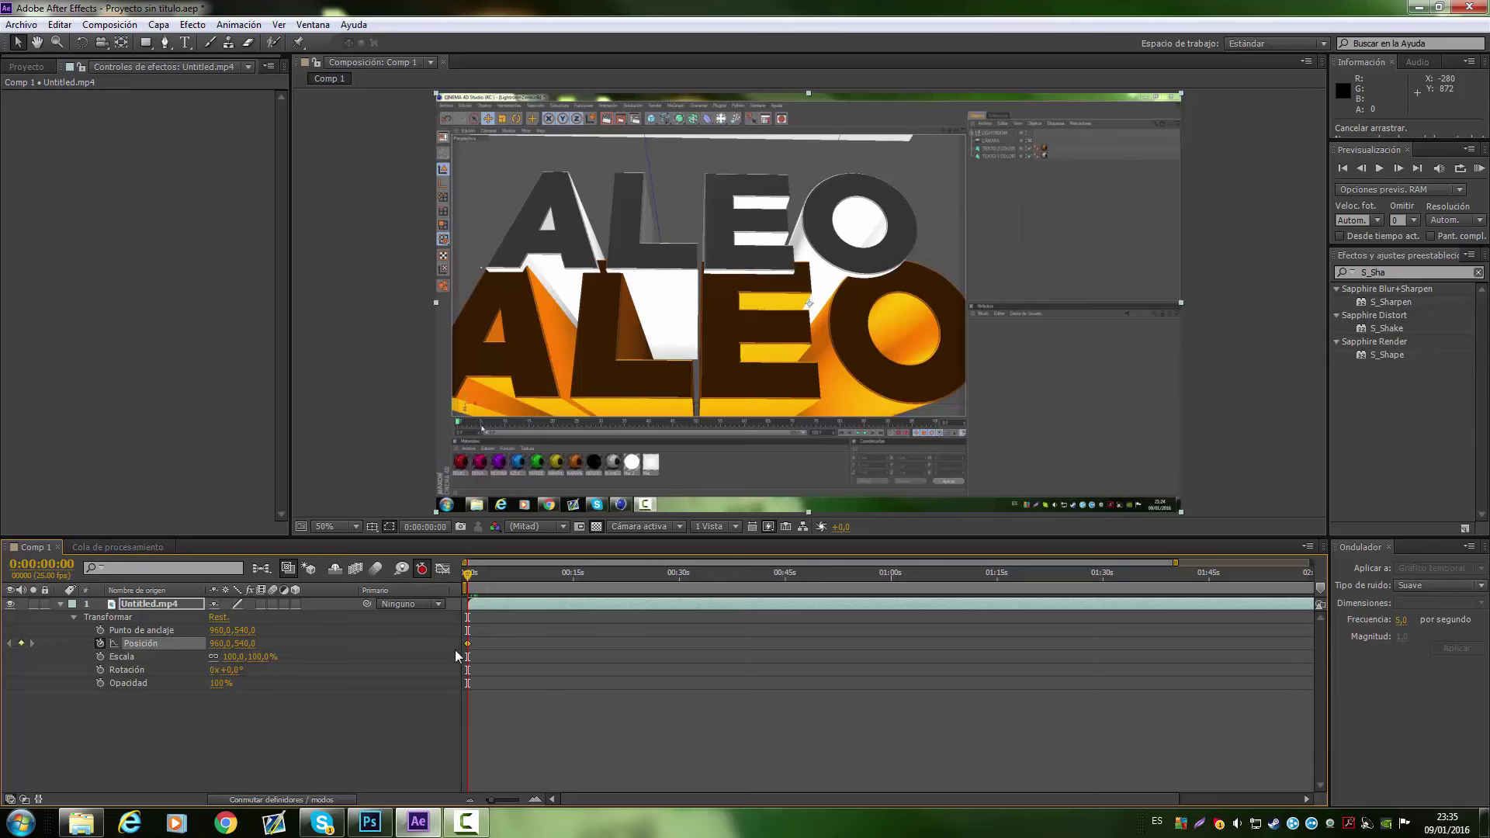
left_click_drag(468, 574, 1310, 608)
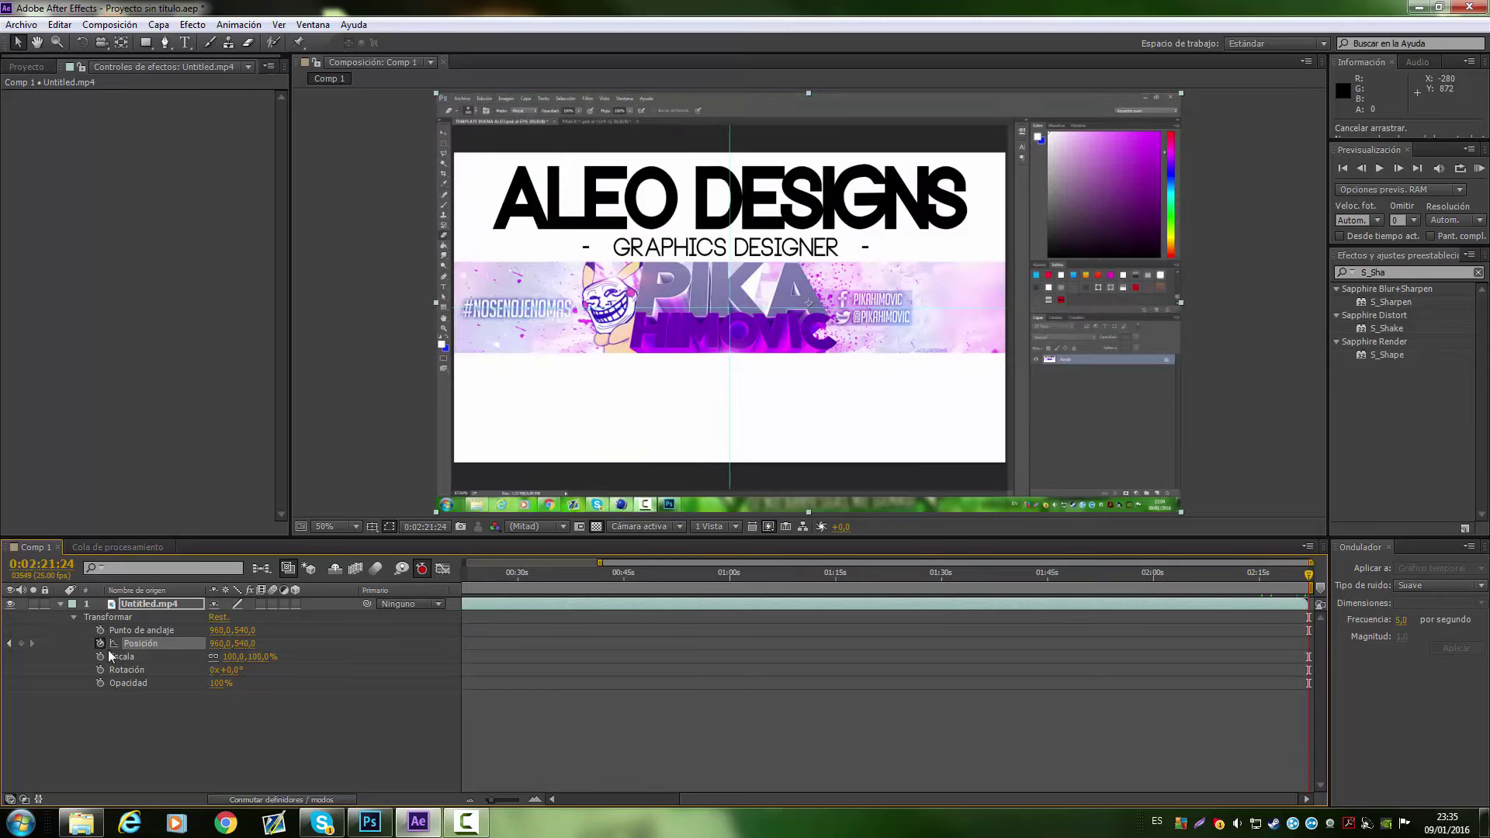
left_click(22, 644)
- Apply the Wiggler to both Position keyframes with a frequency of 1.0 per second and a magnitude of 10.0, and preview the result
left_click_drag(1316, 584, 550, 599)
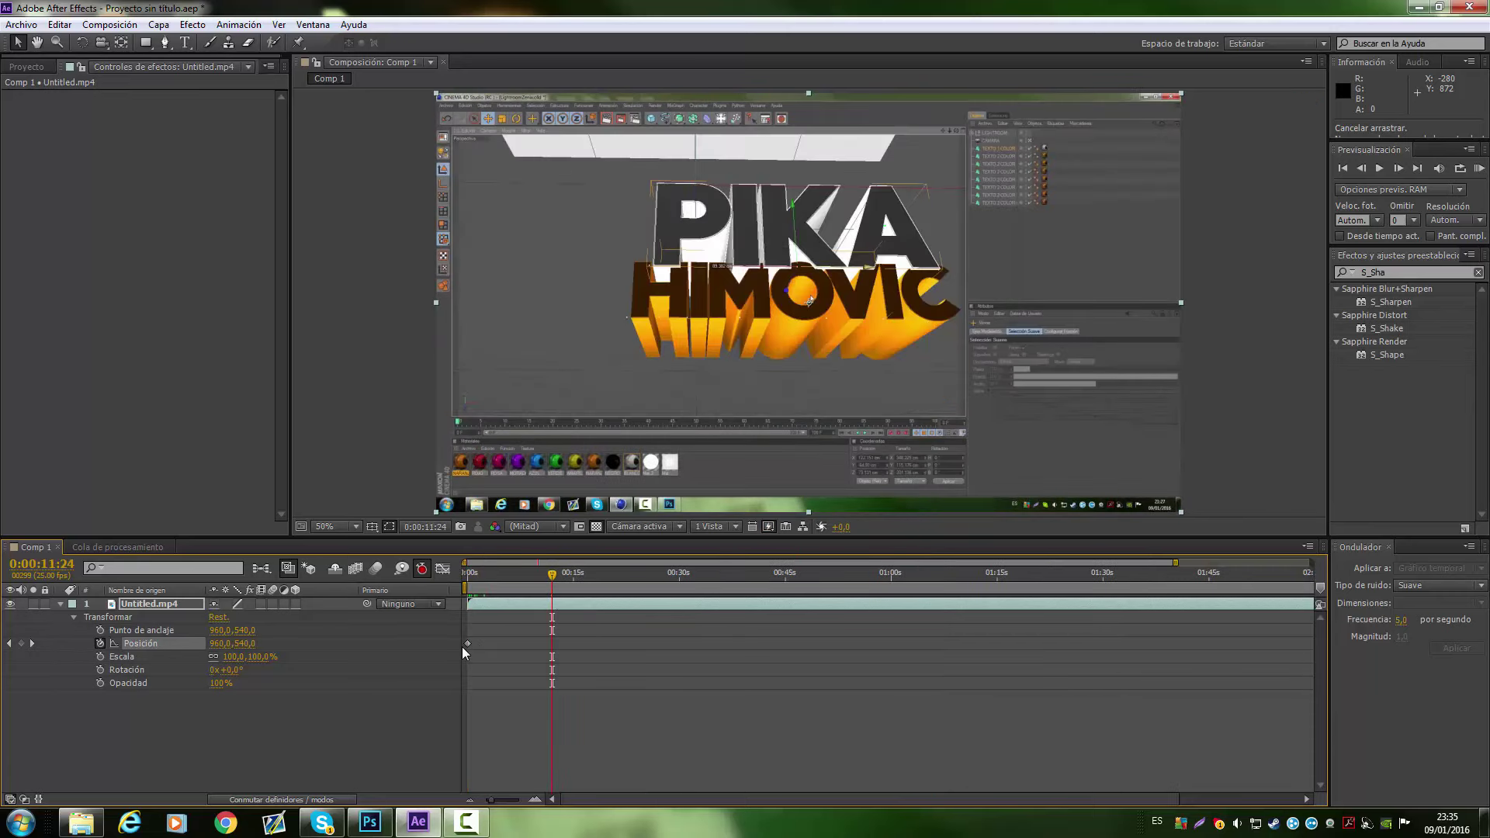
left_click_drag(463, 647, 1309, 643)
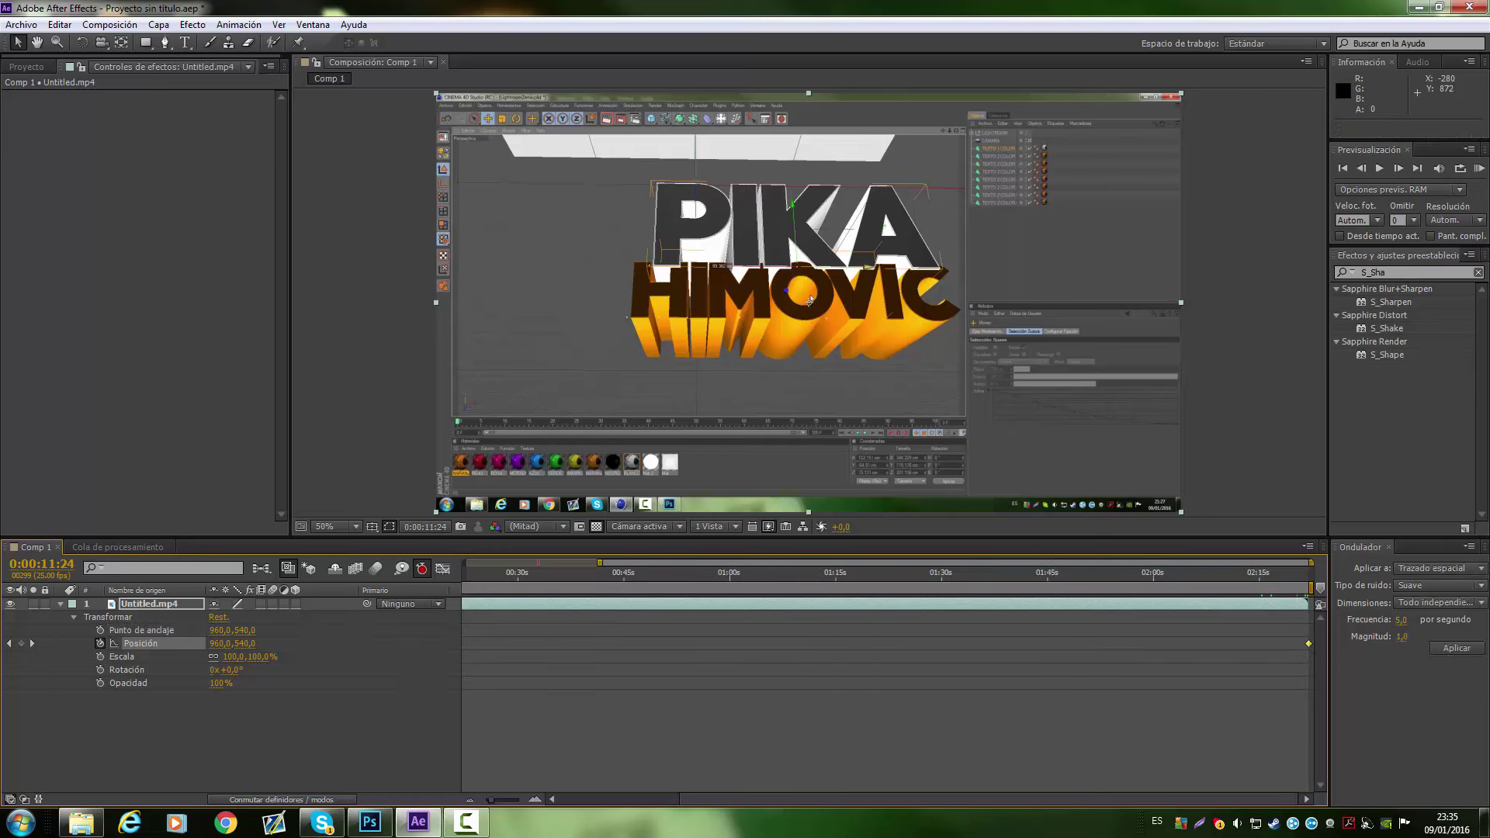
left_click(1401, 635)
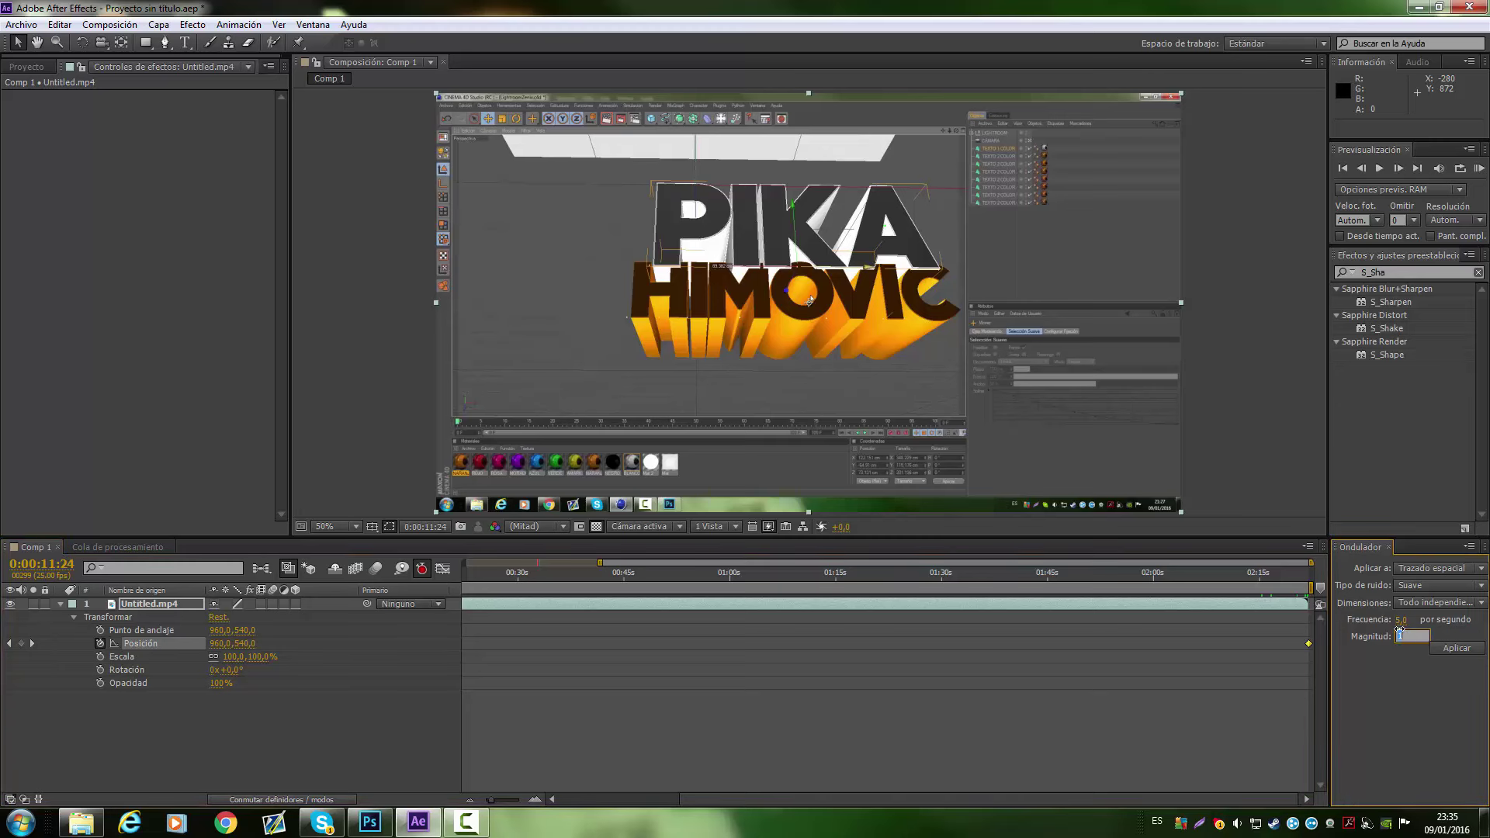
left_click(1400, 620)
type("1")
left_click(1403, 638)
type("1")
key("Return")
left_click(1457, 648)
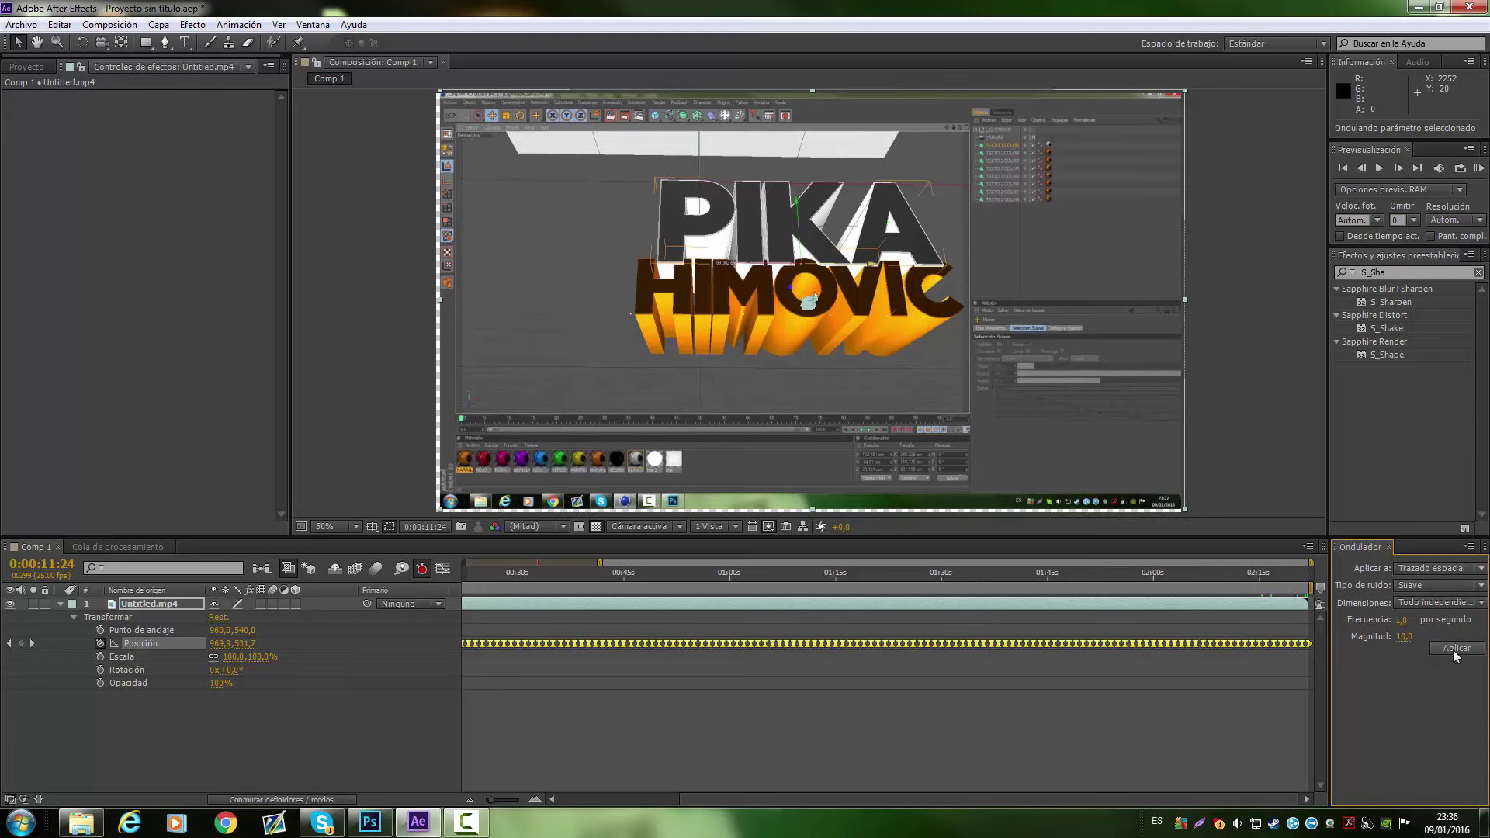
left_click(1379, 167)
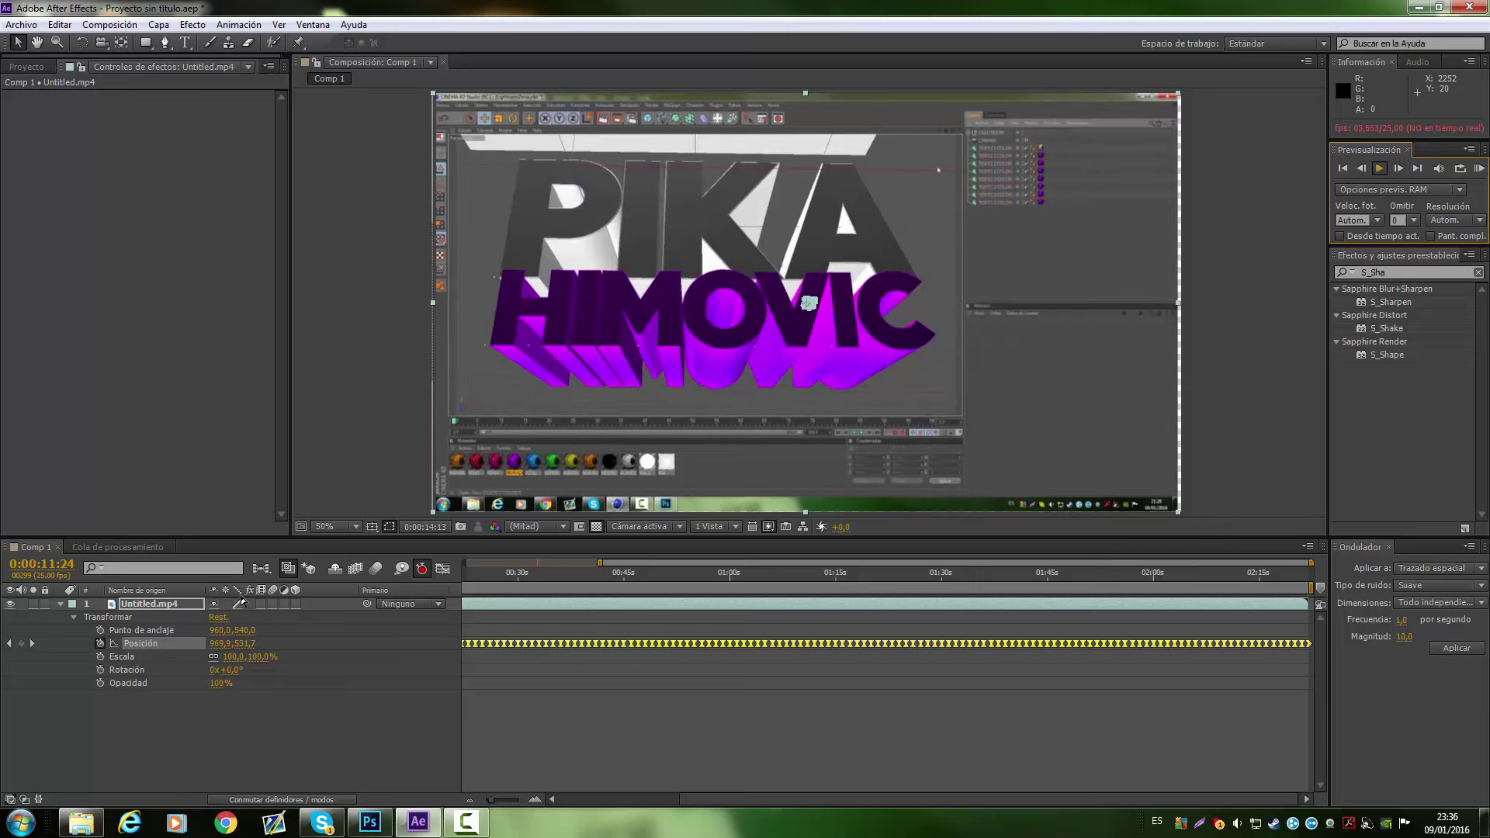
- Undo the Wiggler and Position keyframe changes back to where the S_Shake effect is on the Untitled.mp4 layer
key("ctrl+z")
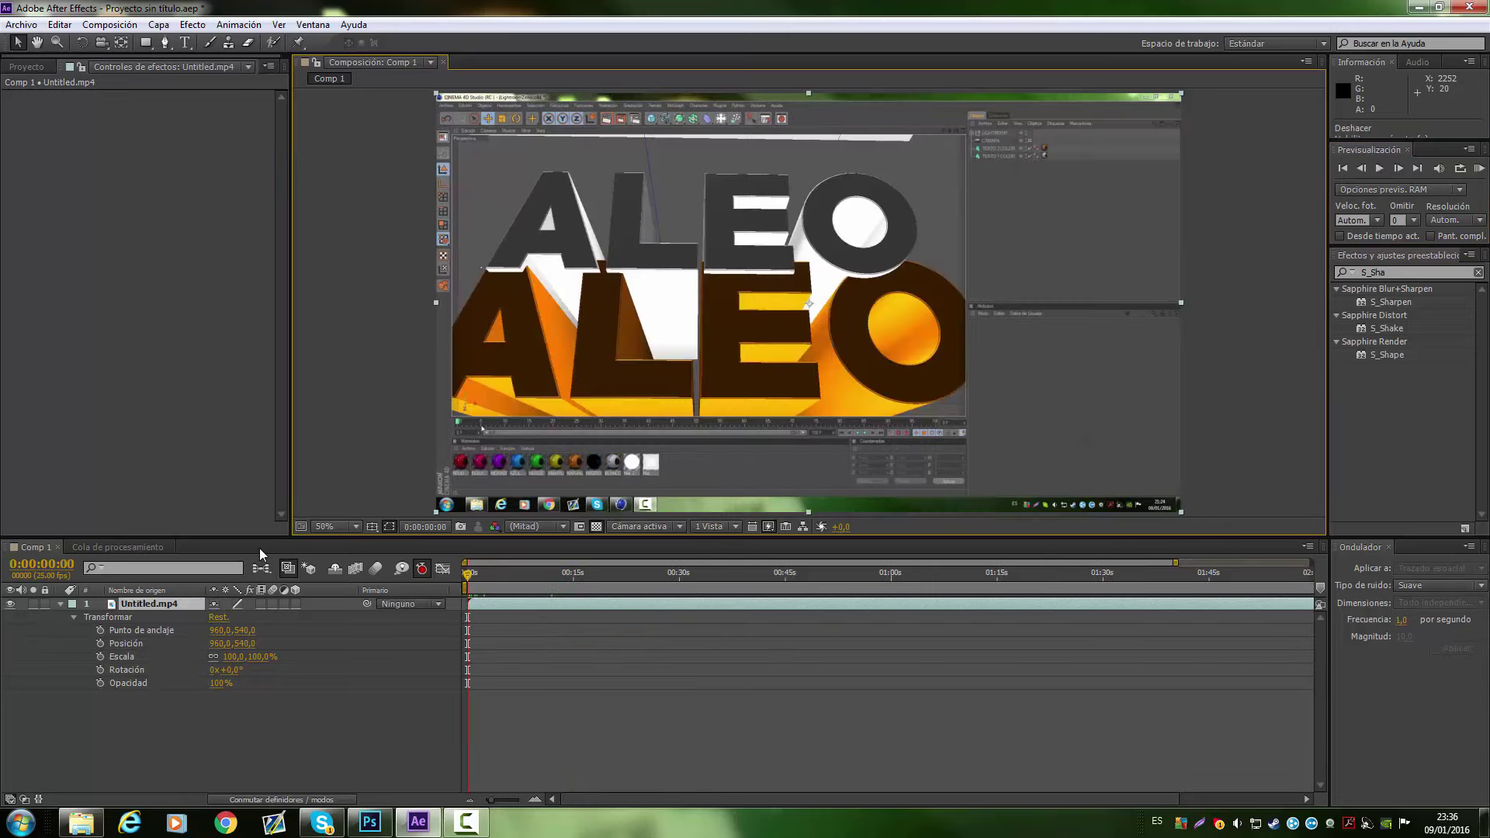
key("ctrl+alt+shift+e")
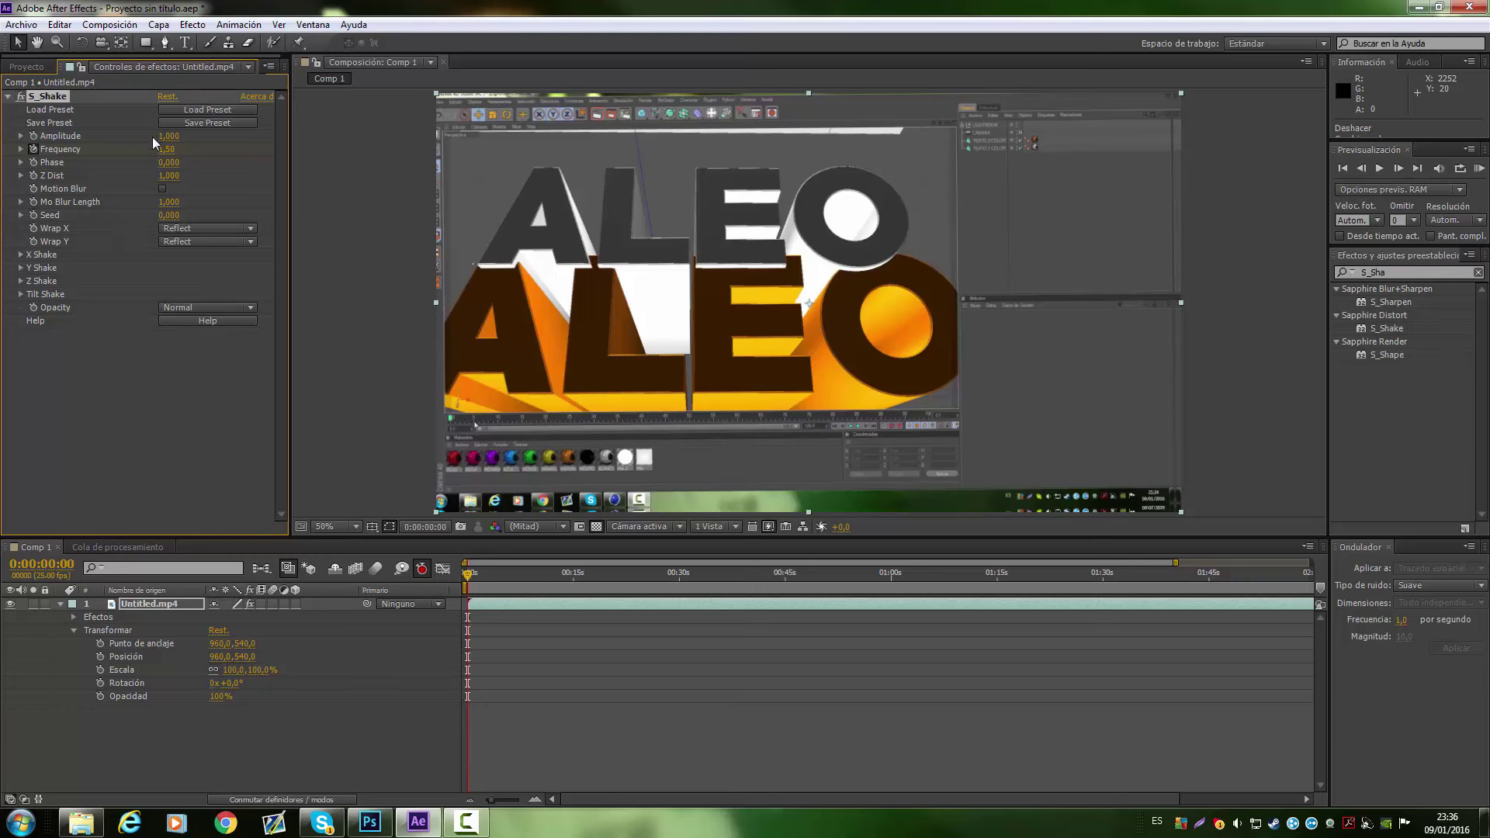
mouse_move(172, 158)
left_mouse_down()
mouse_move(159, 149)
mouse_move(183, 156)
left_mouse_up()
- Add the Compensación óptica effect to the Untitled.mp4 layer and set its Campo visual to 54.0
left_click(1477, 272)
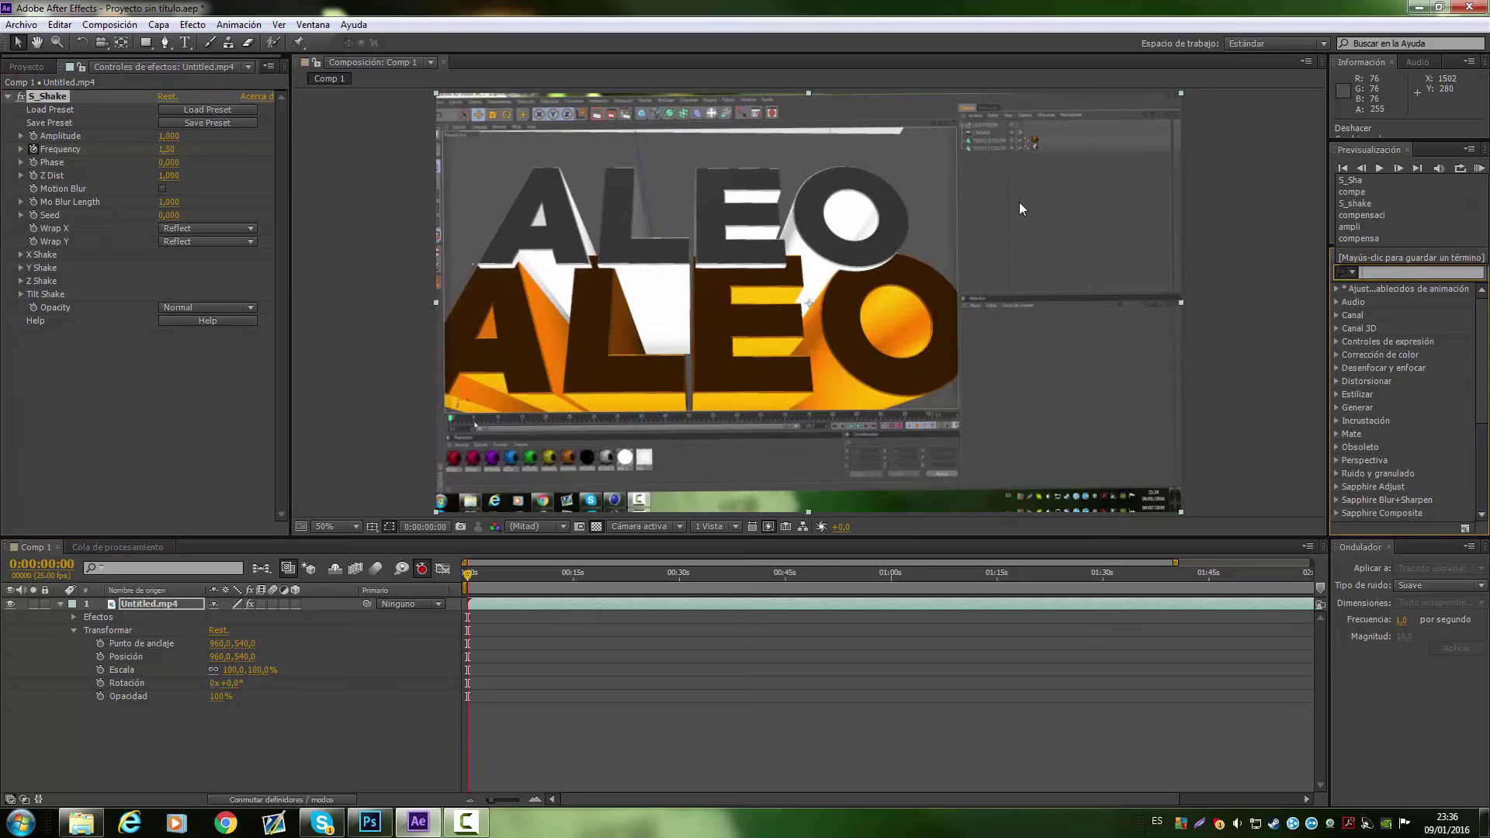
type("compe")
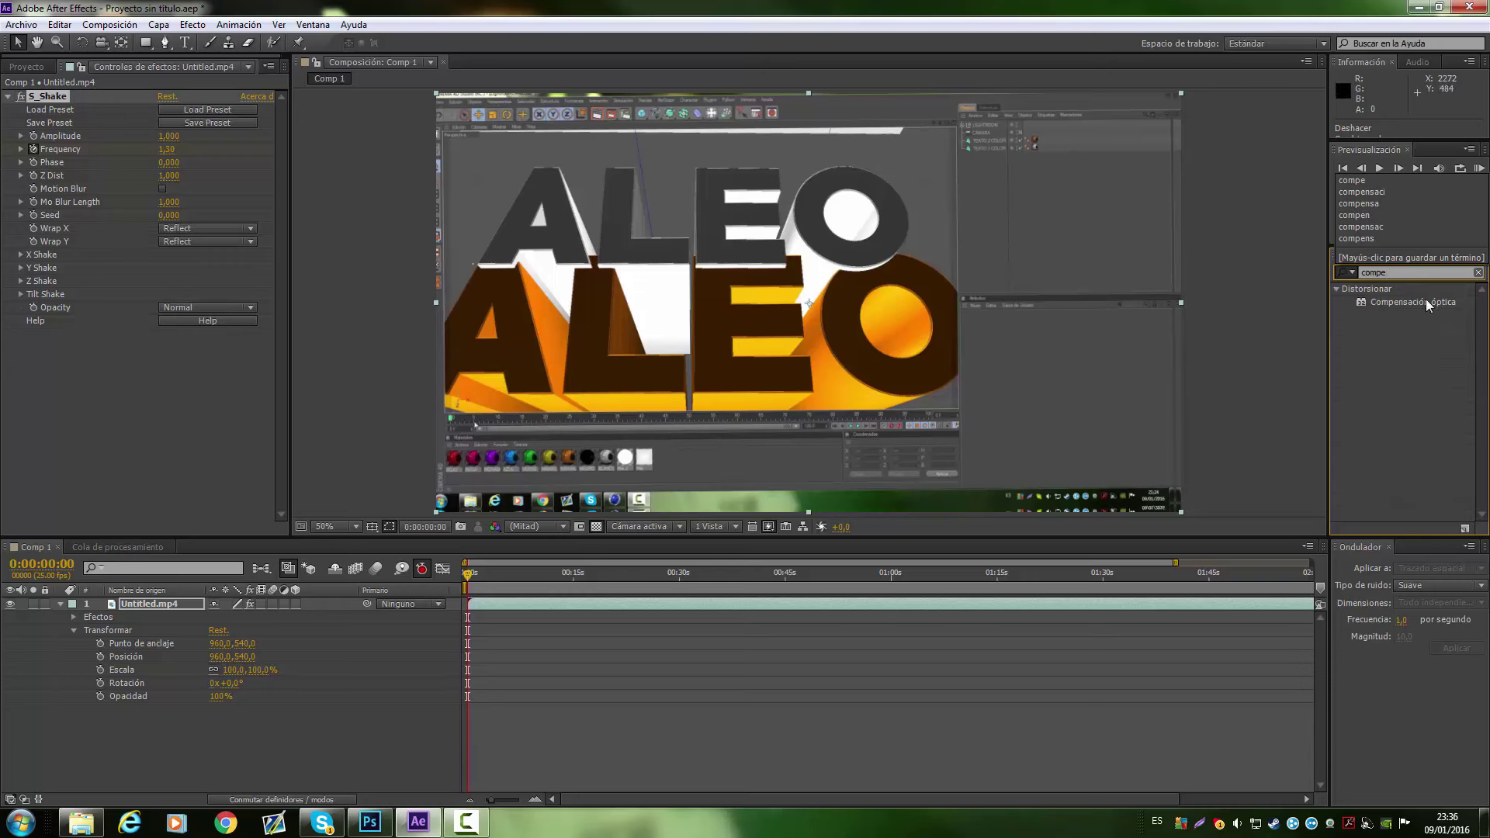
left_click(1427, 302)
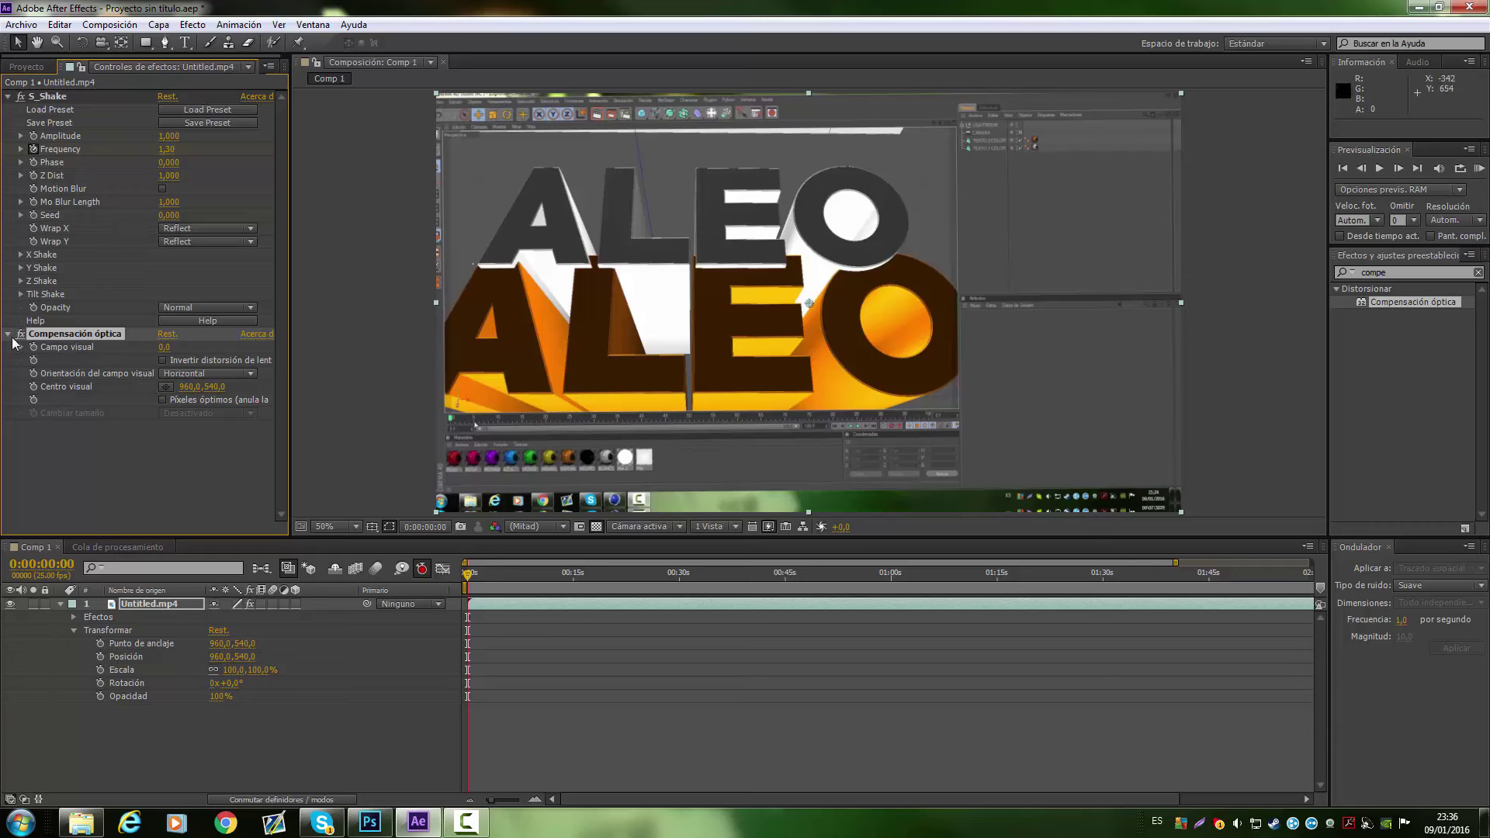
left_click(165, 349)
left_click(262, 721)
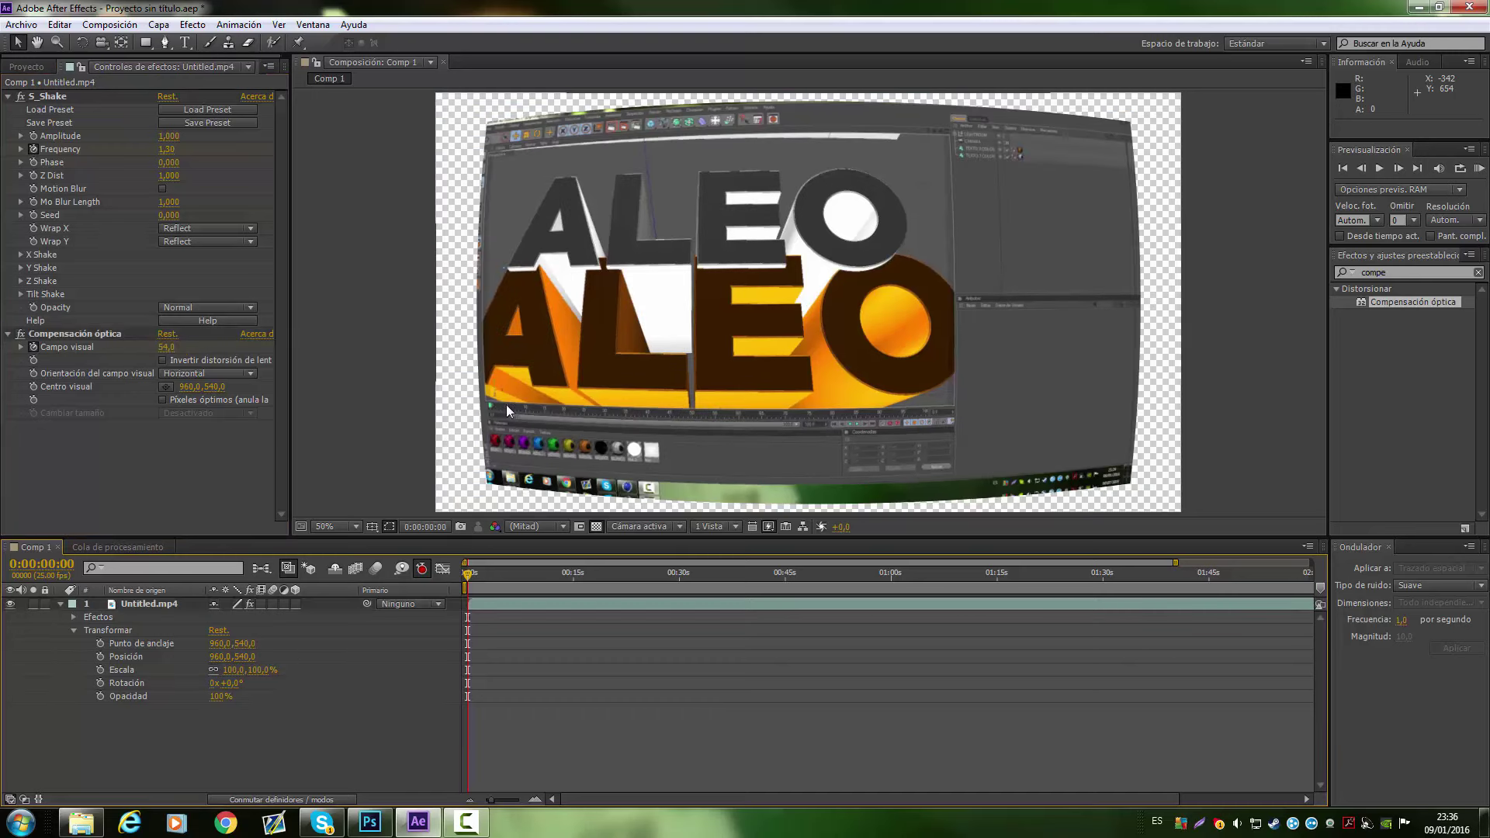
- Add a Scale keyframe at 0:00:00:00, enlarge the layer to about 119.6% to cover the frame's empty edges, and preview the clip
left_click(607, 455)
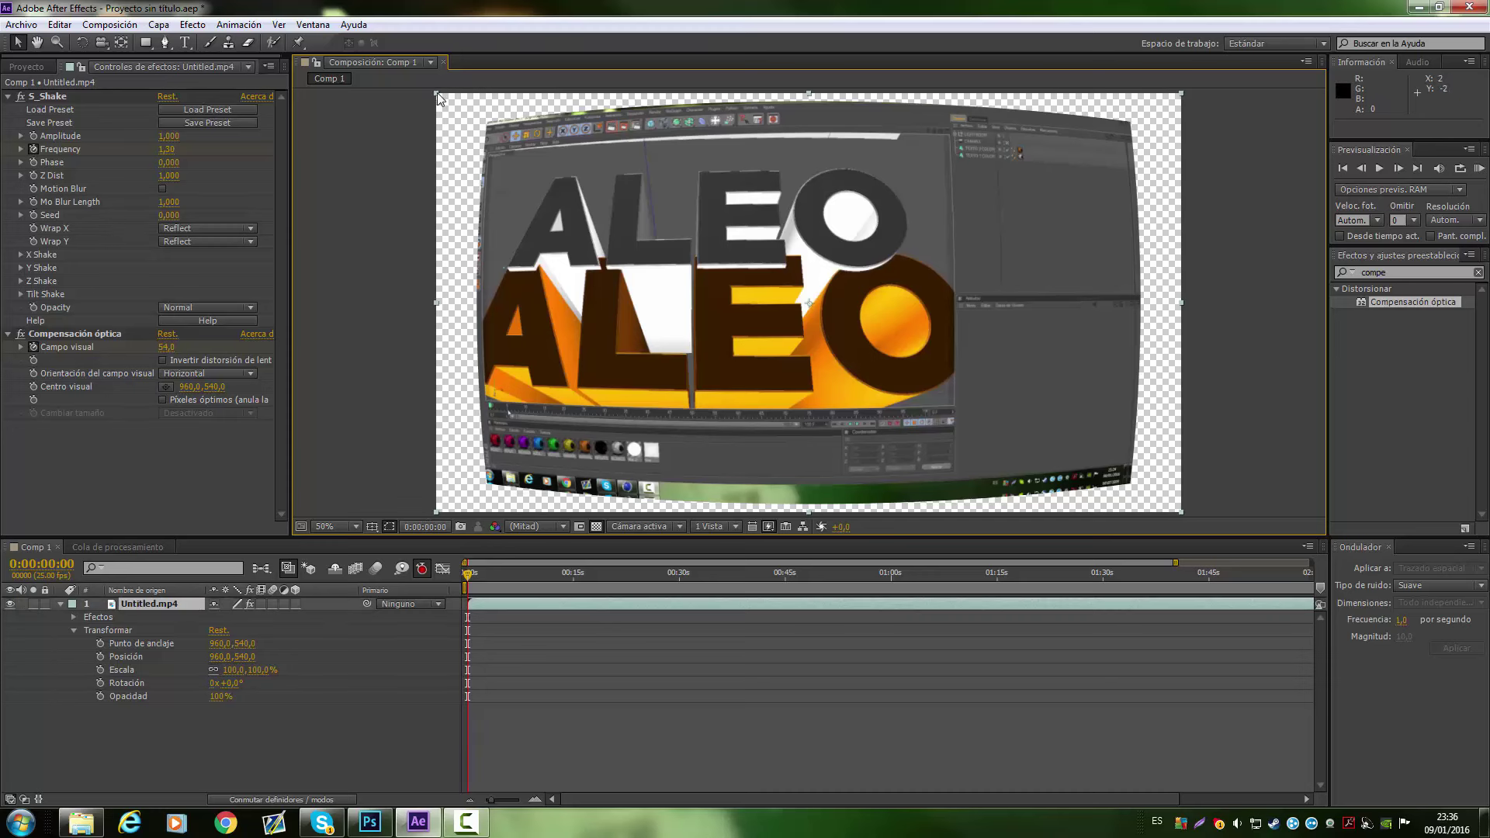
key("alt+shift+s")
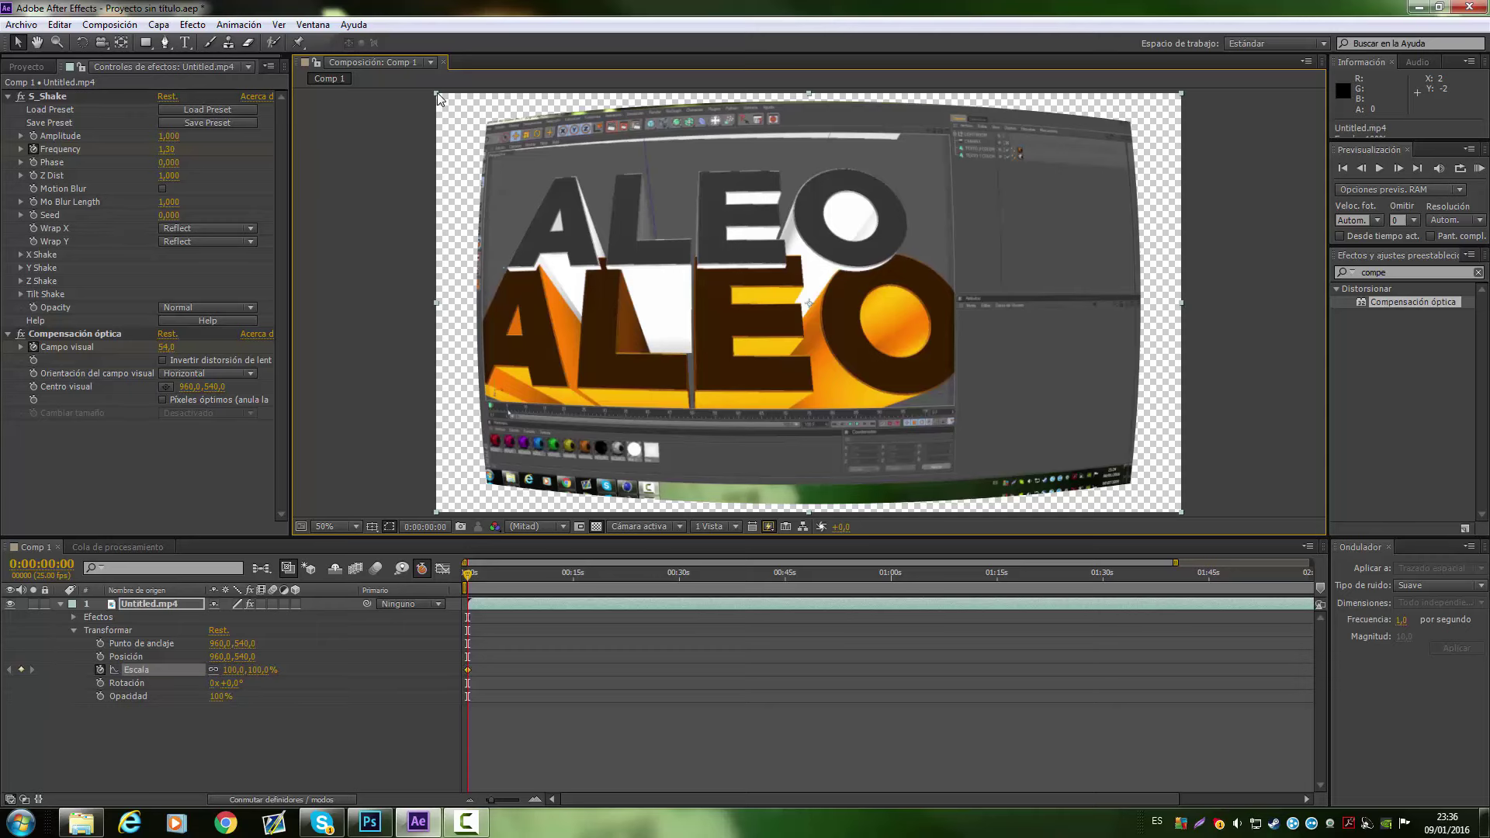
left_click_drag(436, 92, 347, 51)
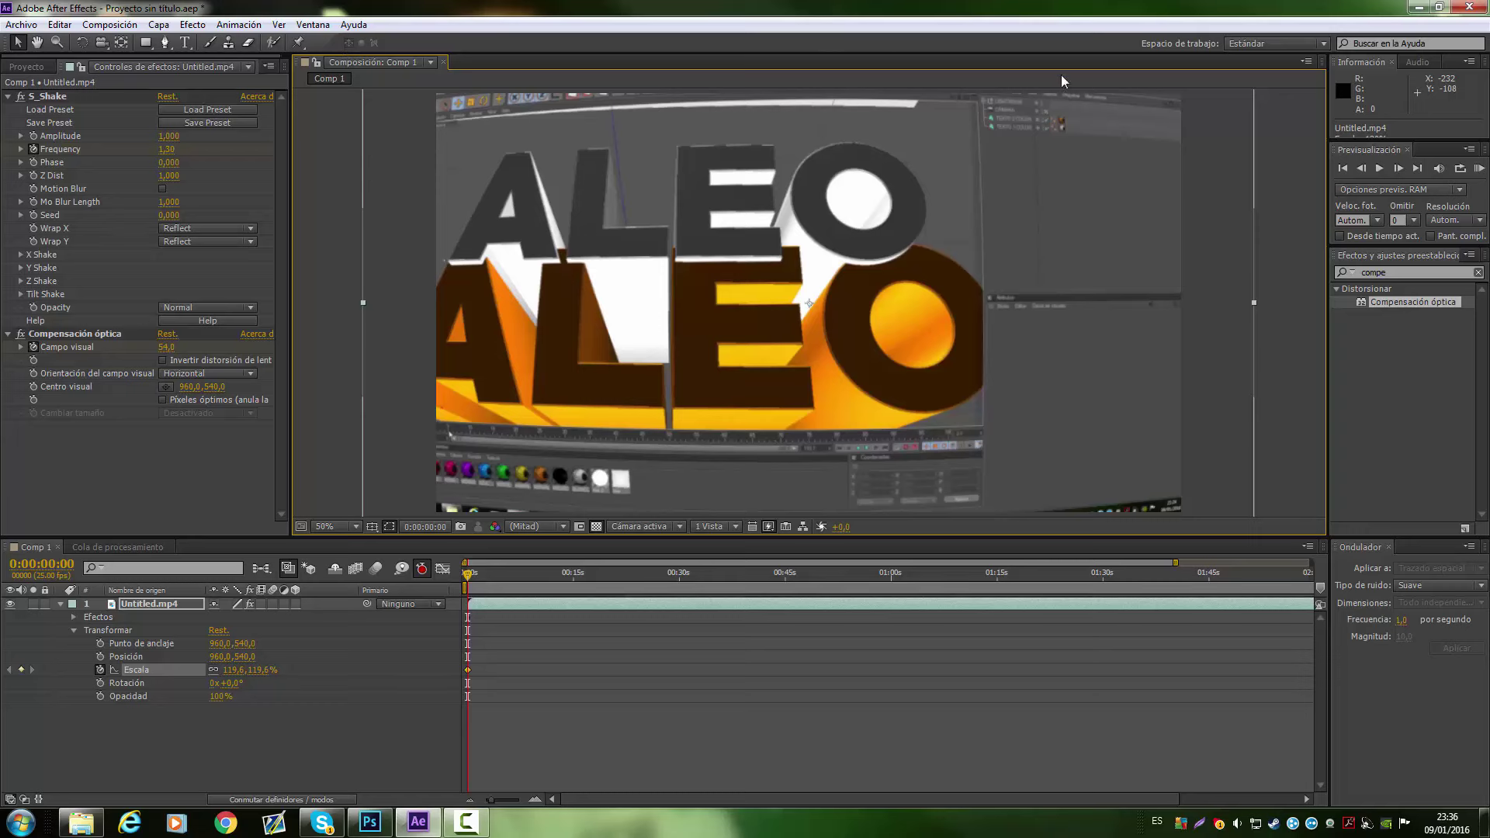
left_click(1379, 168)
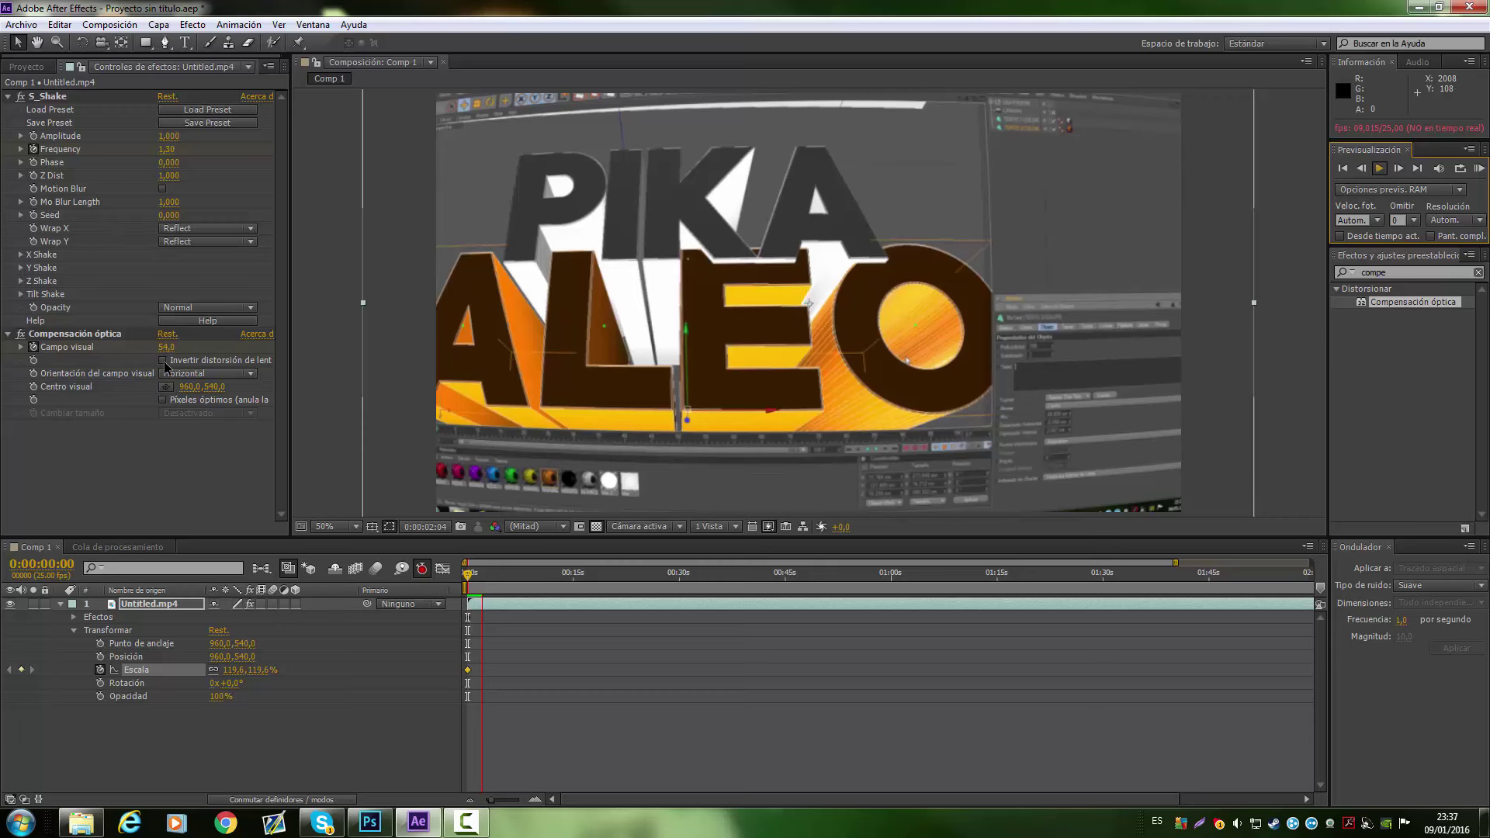
key("space")
- Try inverting the lens distortion in the Compensación óptica effect
left_click(163, 361)
left_click(163, 360)
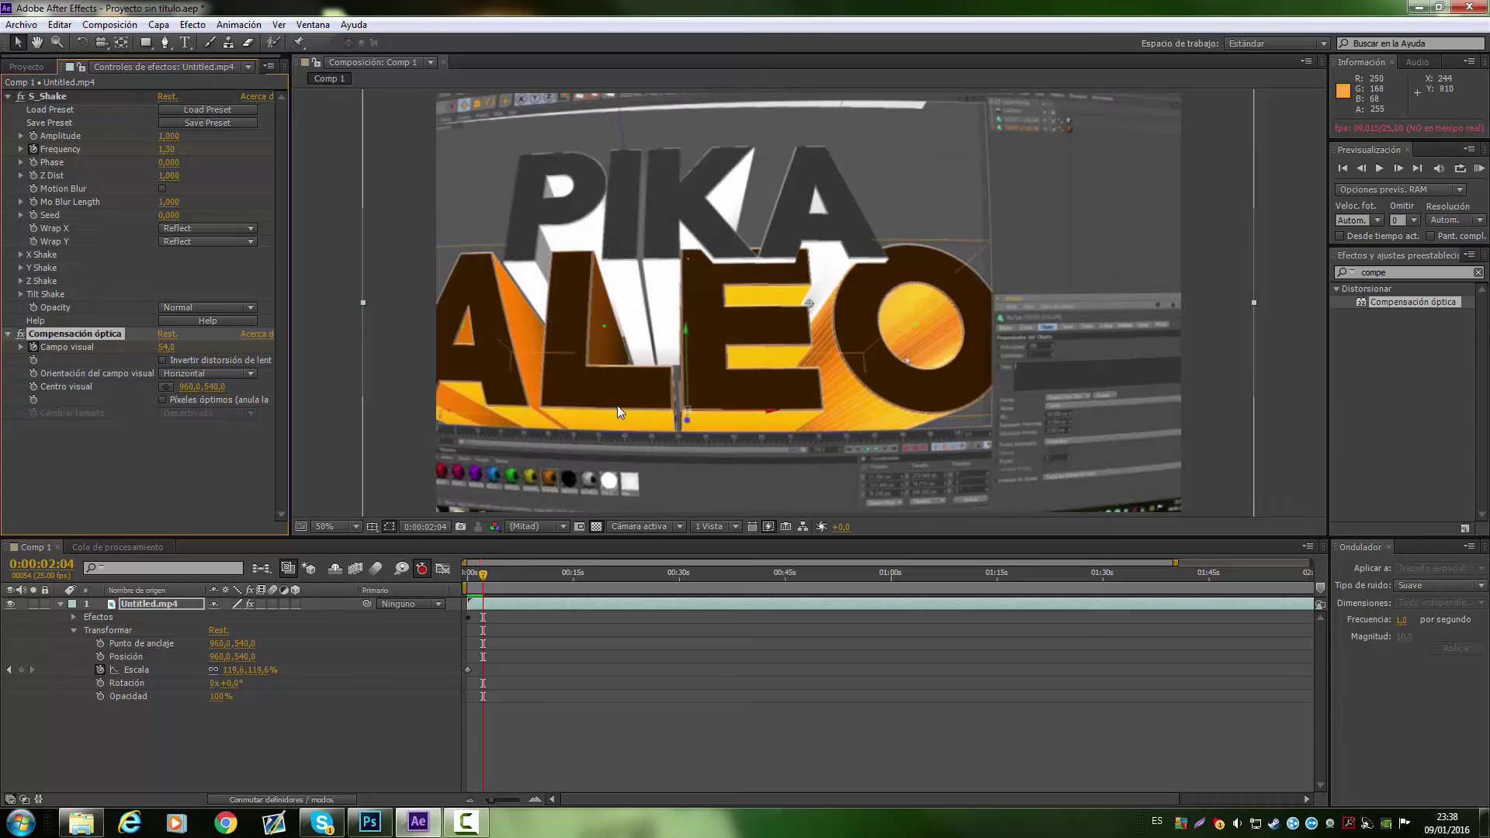
key("comma")
key("comma")
key("comma")
key("comma")
key("comma")
key("comma")
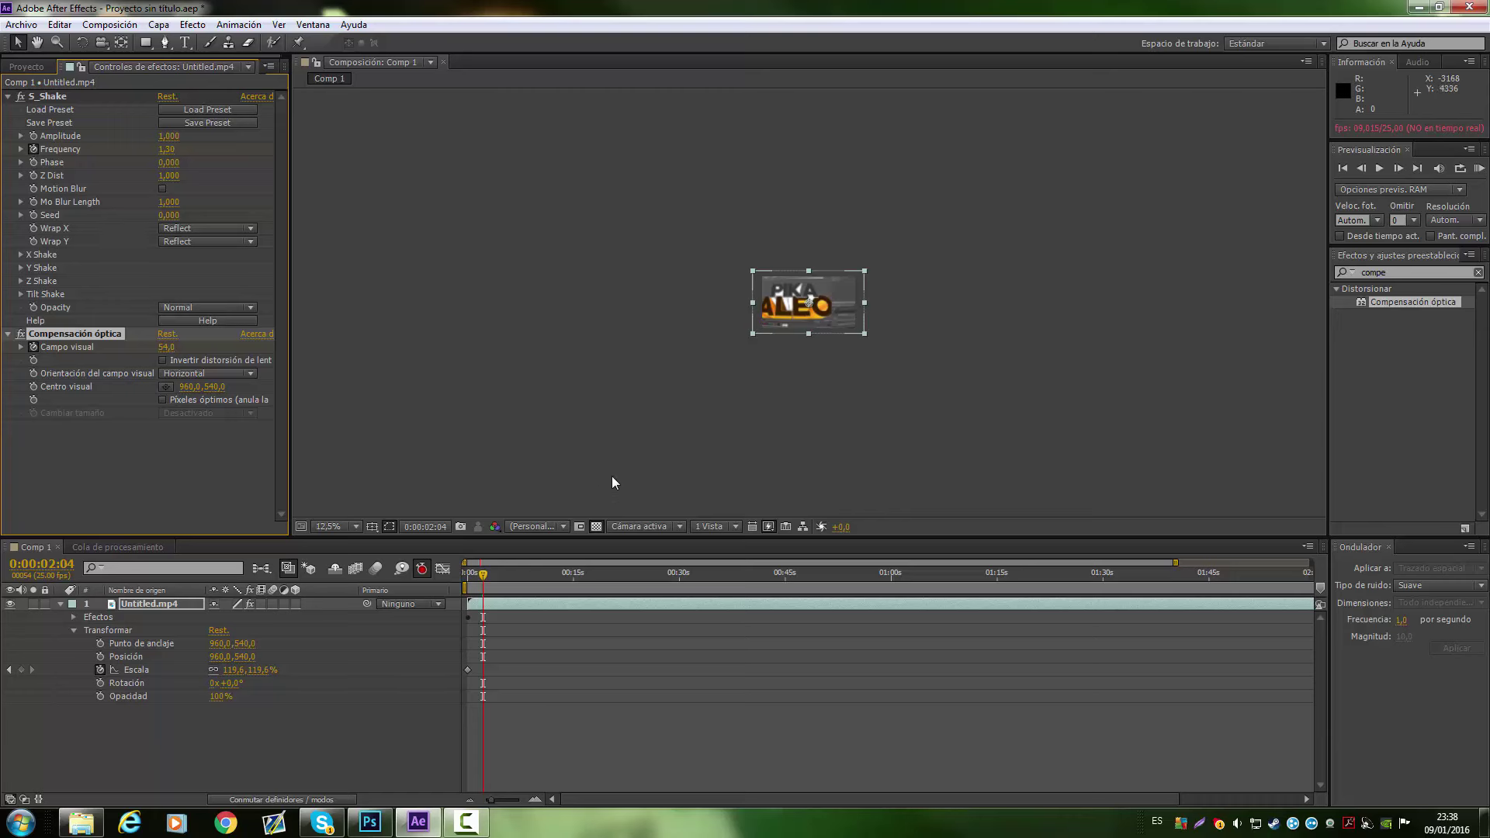
key("period")
key("period")
key("period")
key("period")
key("comma")
key("comma")
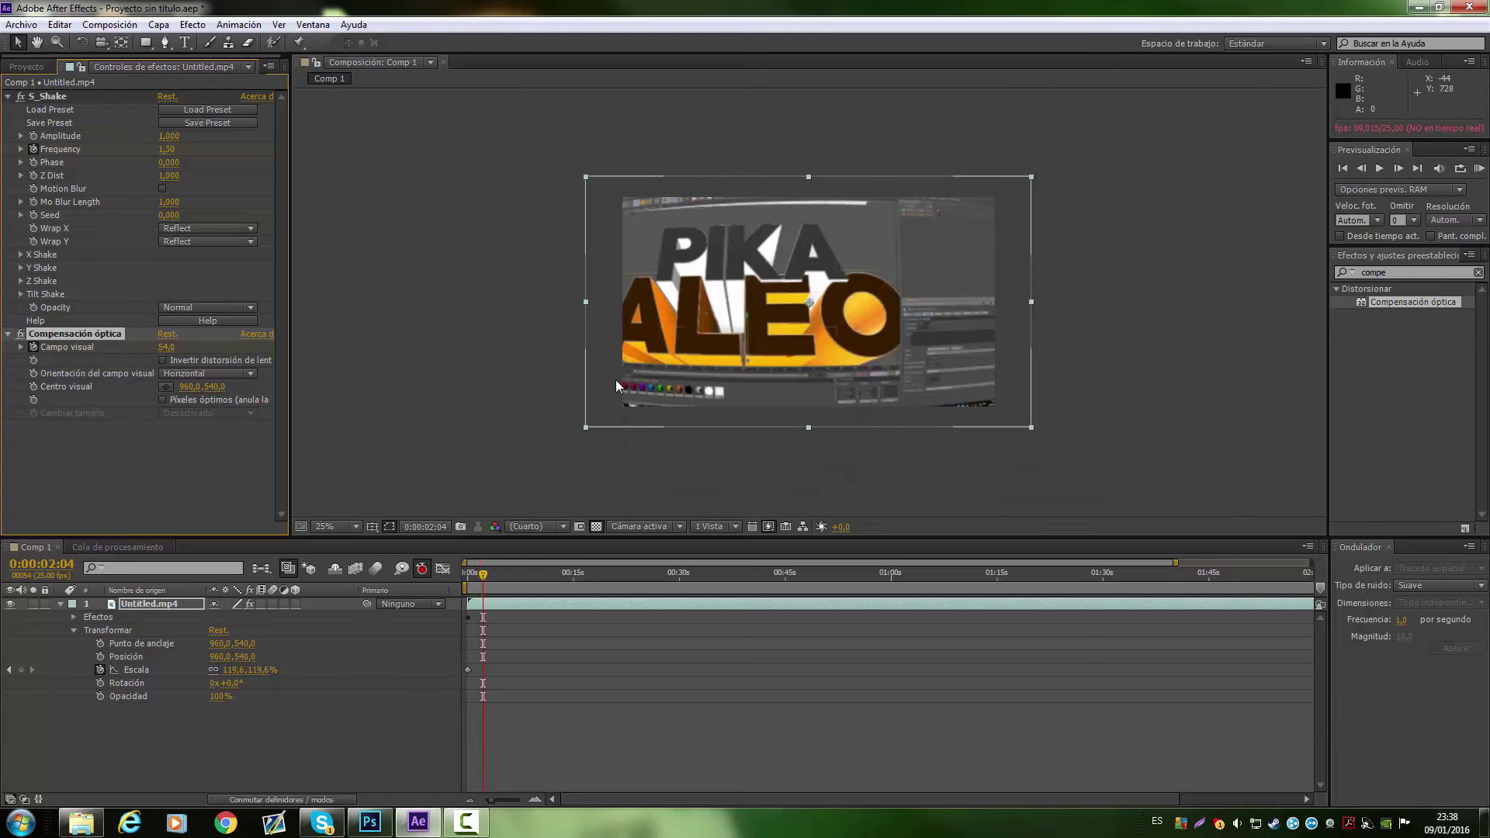
left_click(162, 360)
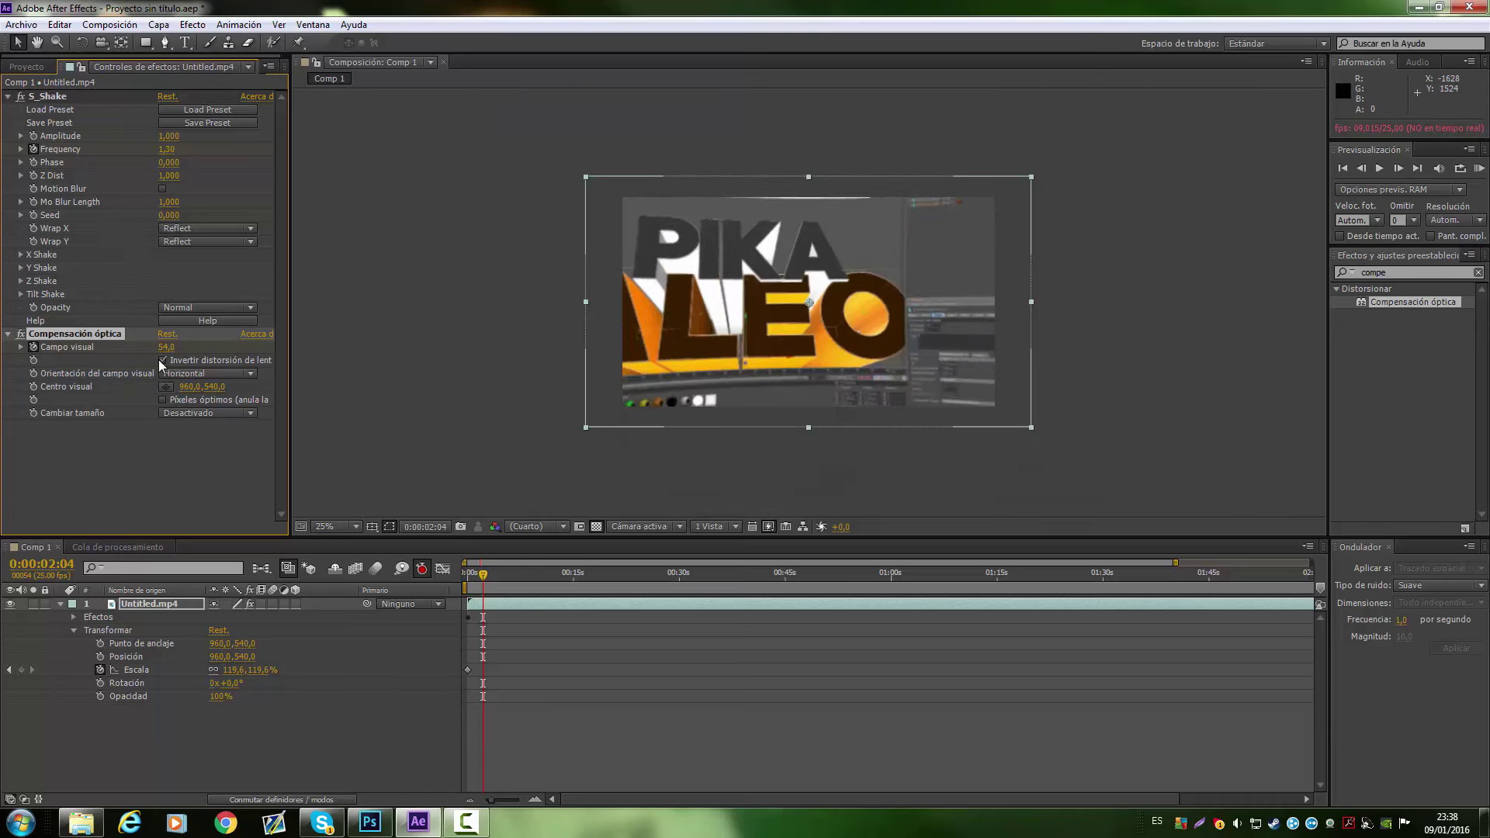
left_click(585, 427)
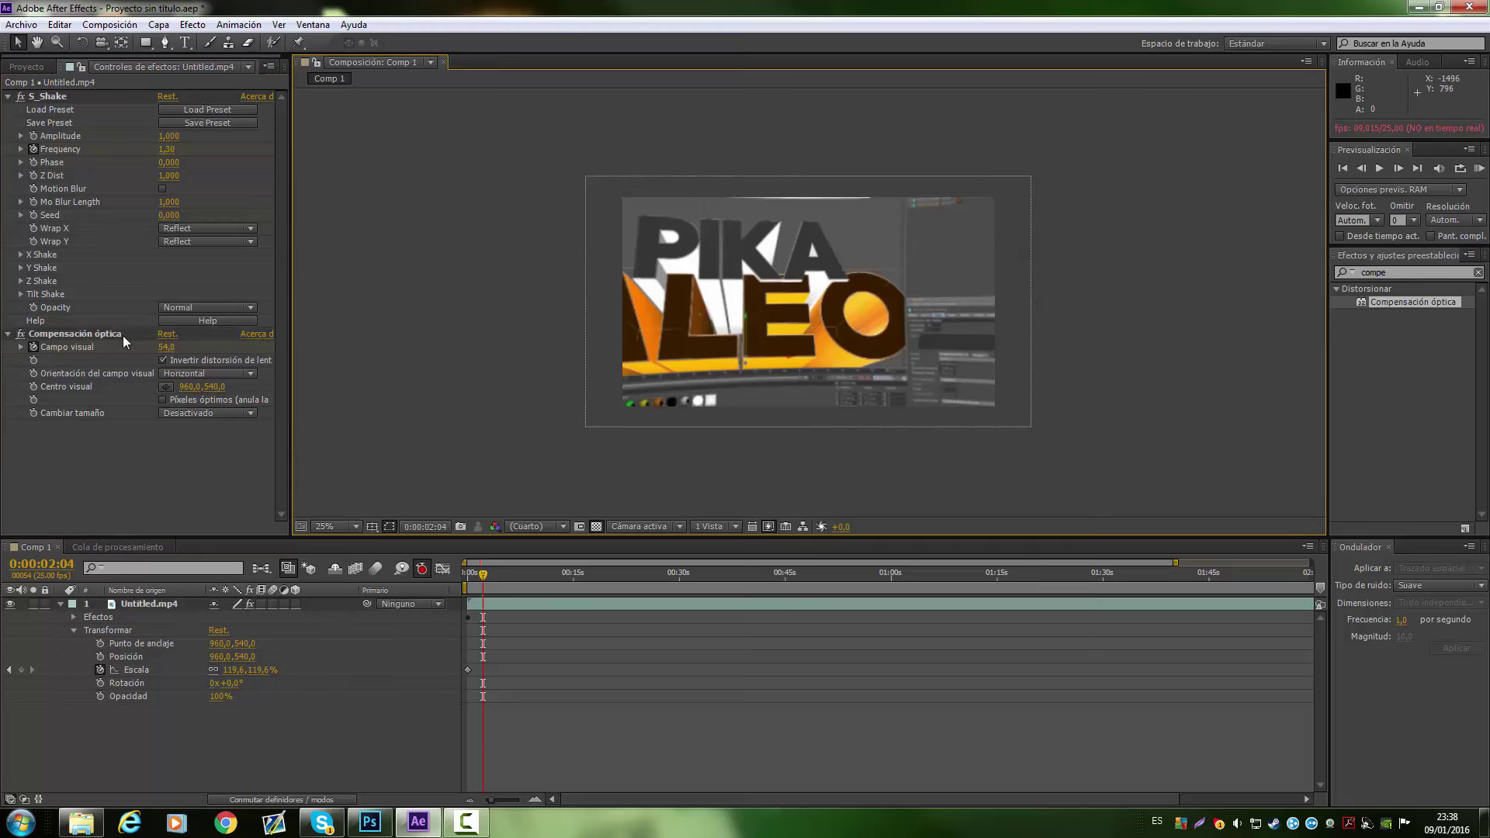
- Try a Campo visual of 72.4, and restore it to 54 with the lens distortion inversion off
left_click(166, 347)
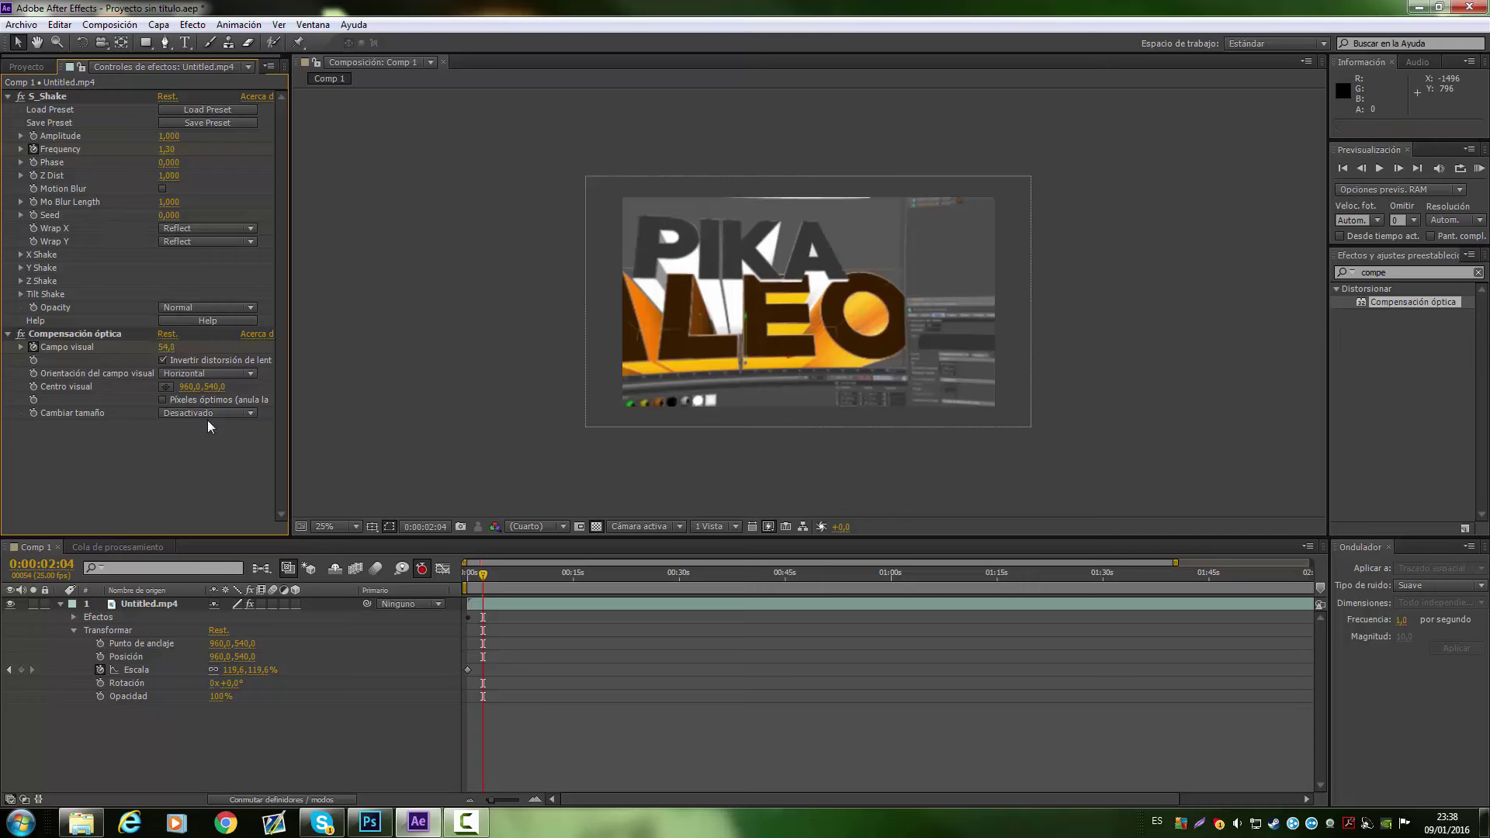
left_click_drag(166, 347, 274, 306)
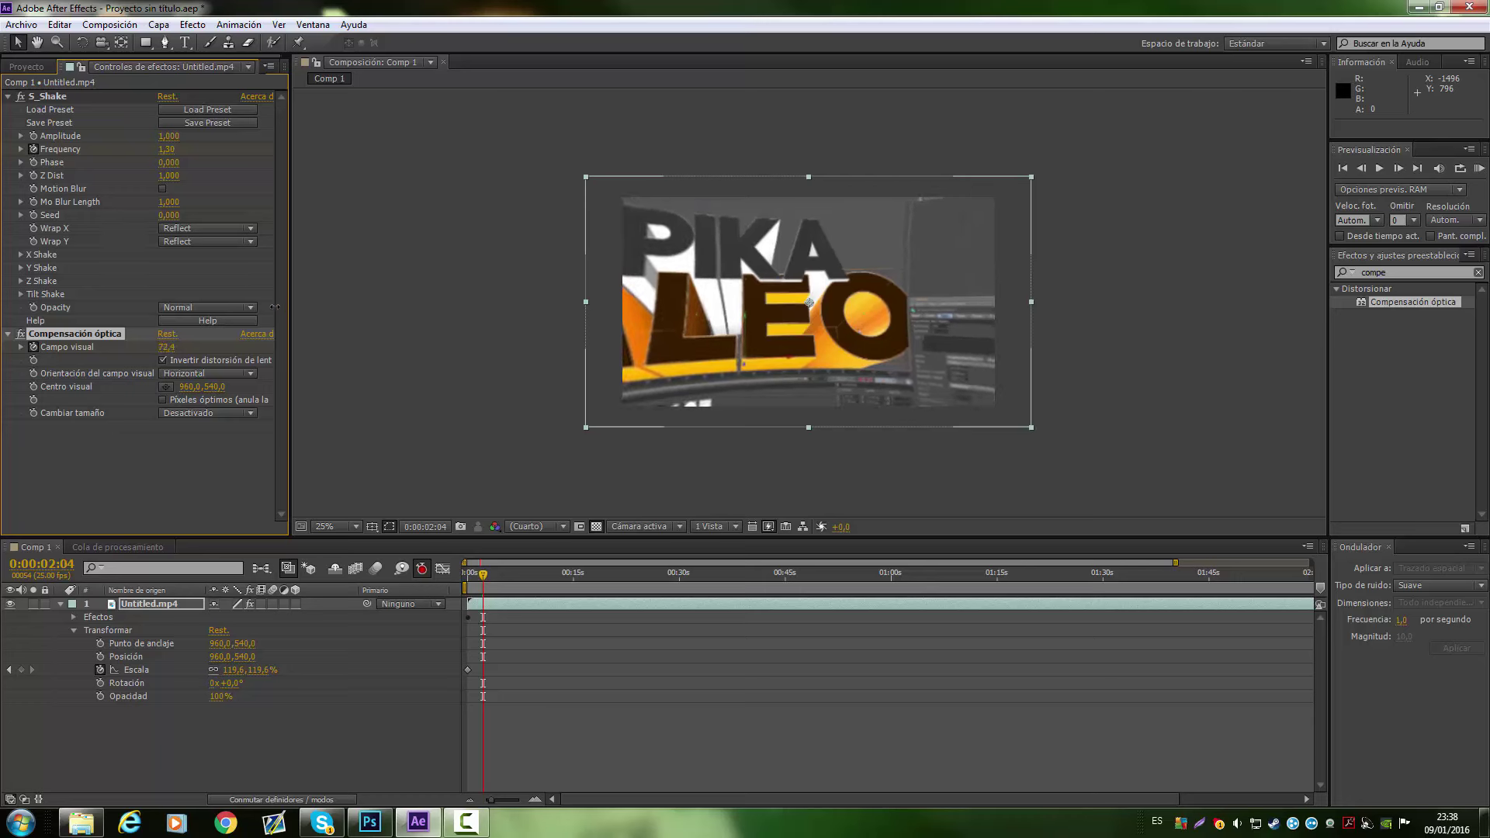
left_click(169, 347)
type("54")
left_click(163, 361)
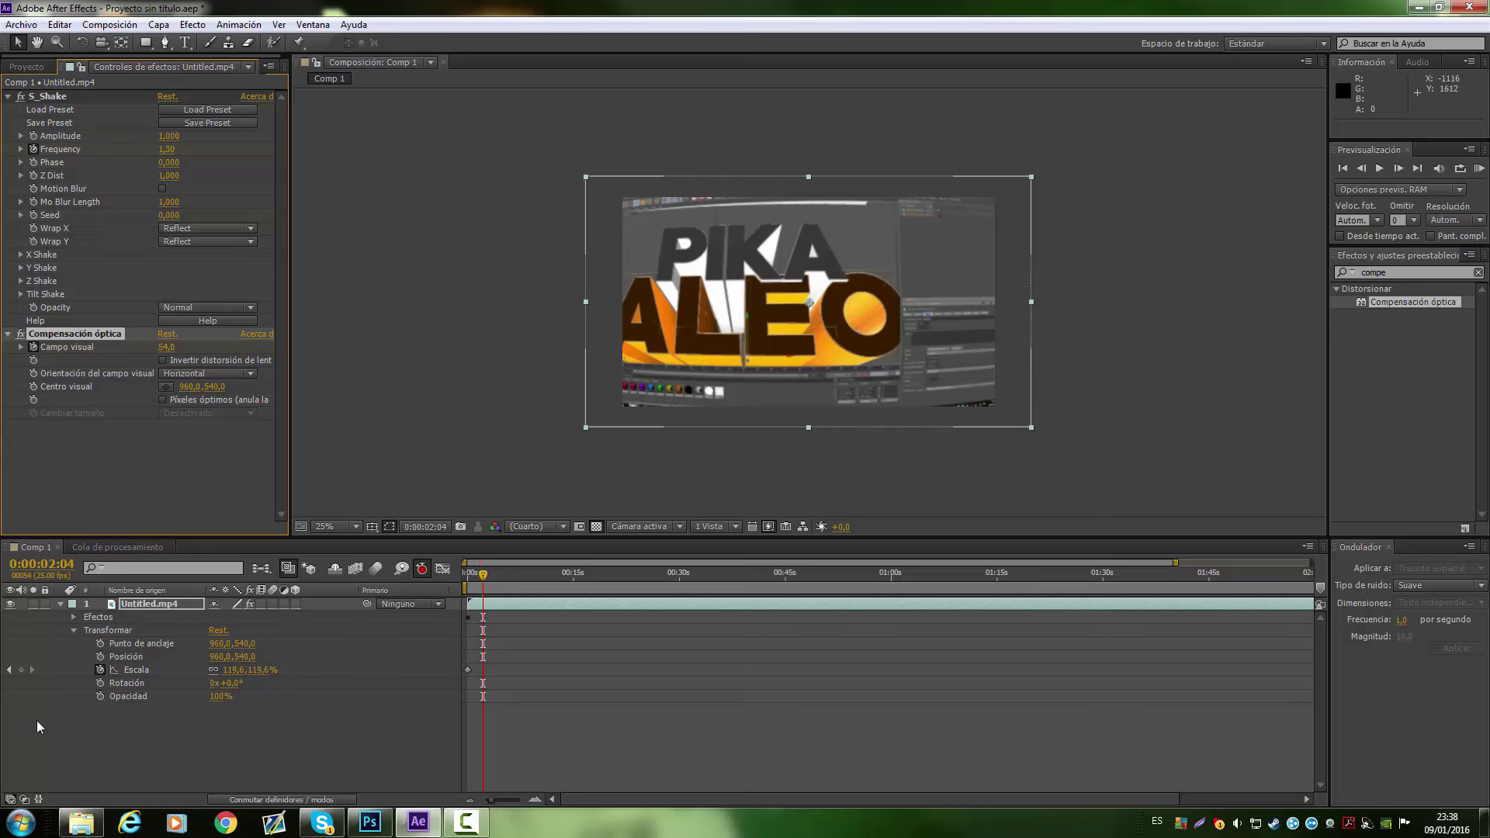
- Collapse the Transformar group and all properties of the Untitled.mp4 layer
left_click(72, 629)
left_click(73, 617)
left_click(72, 618)
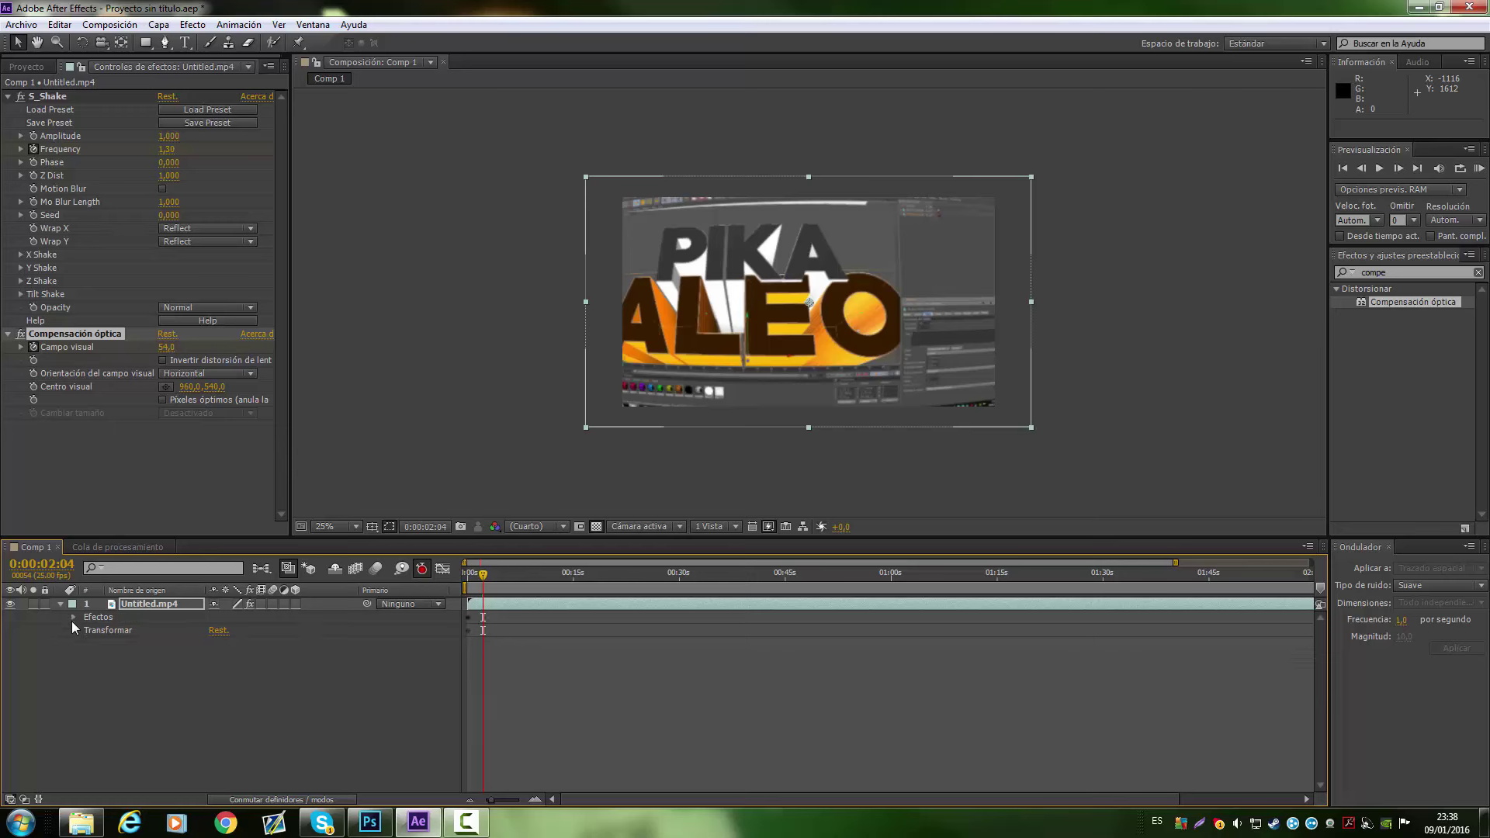
left_click(62, 606)
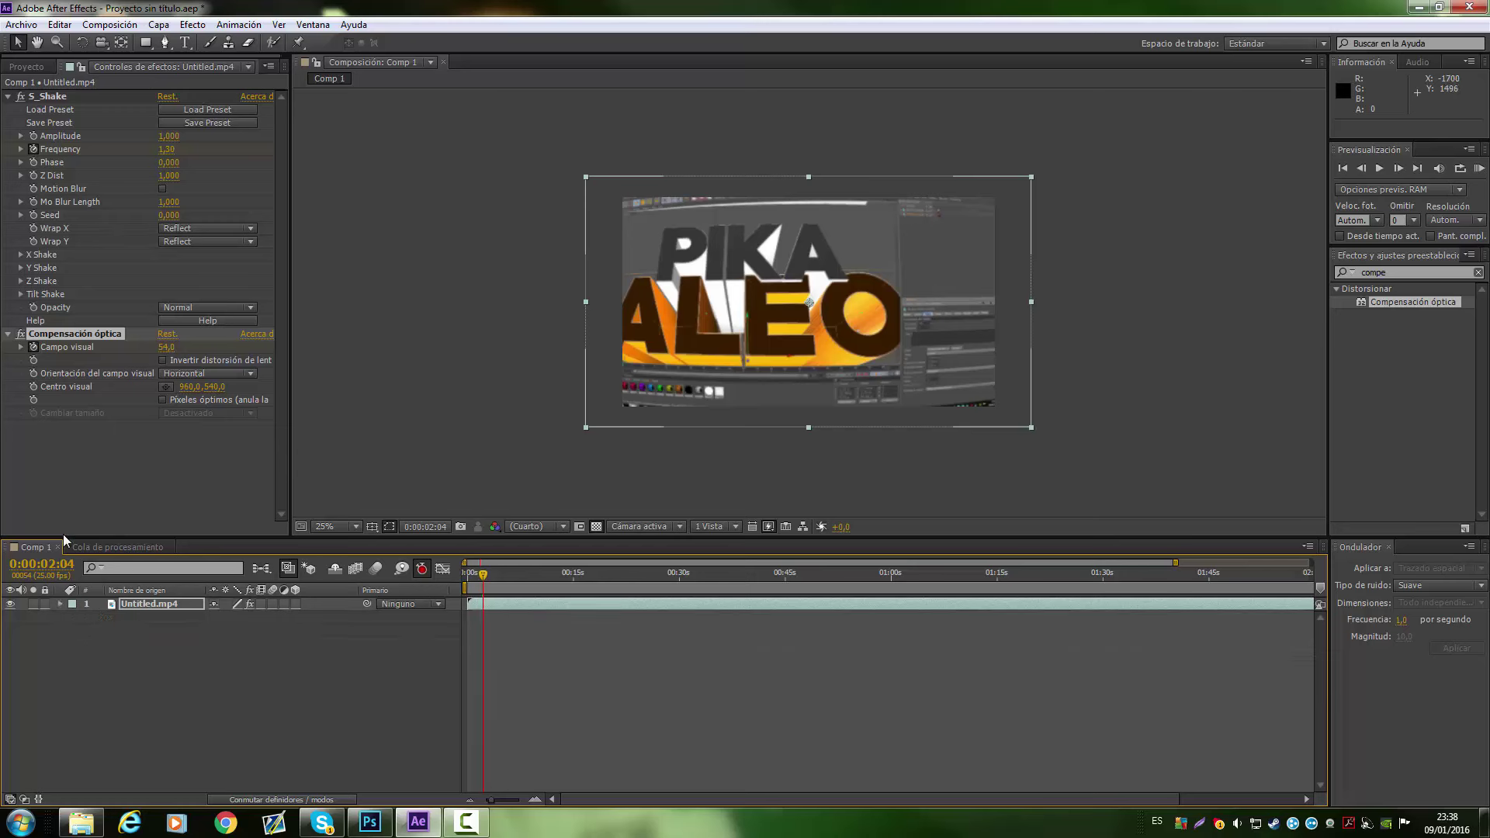
left_click(166, 611)
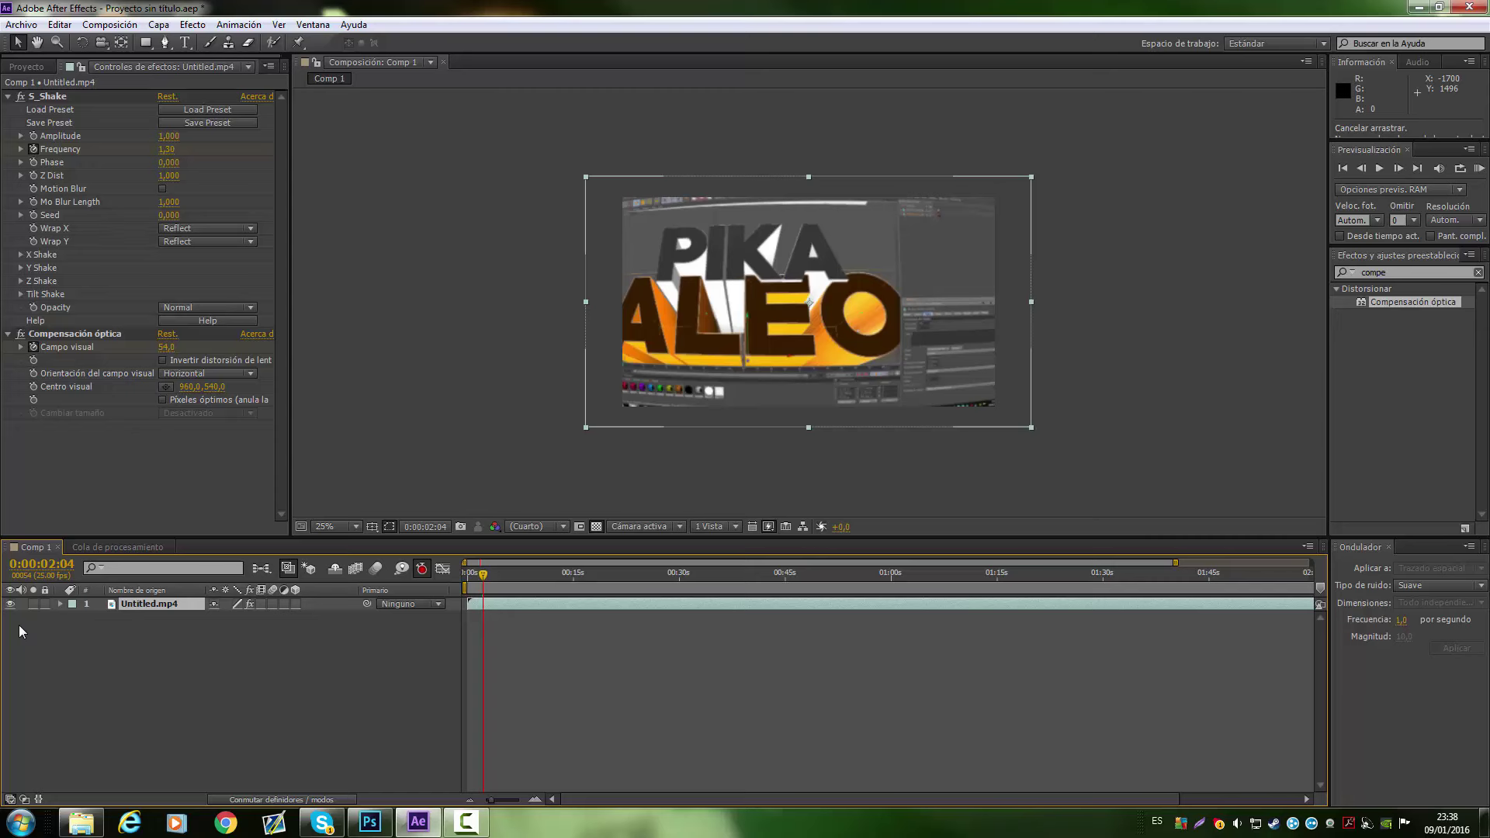
- Add Comp 1 to the render queue
left_click(87, 547)
left_click(41, 547)
left_click(89, 23)
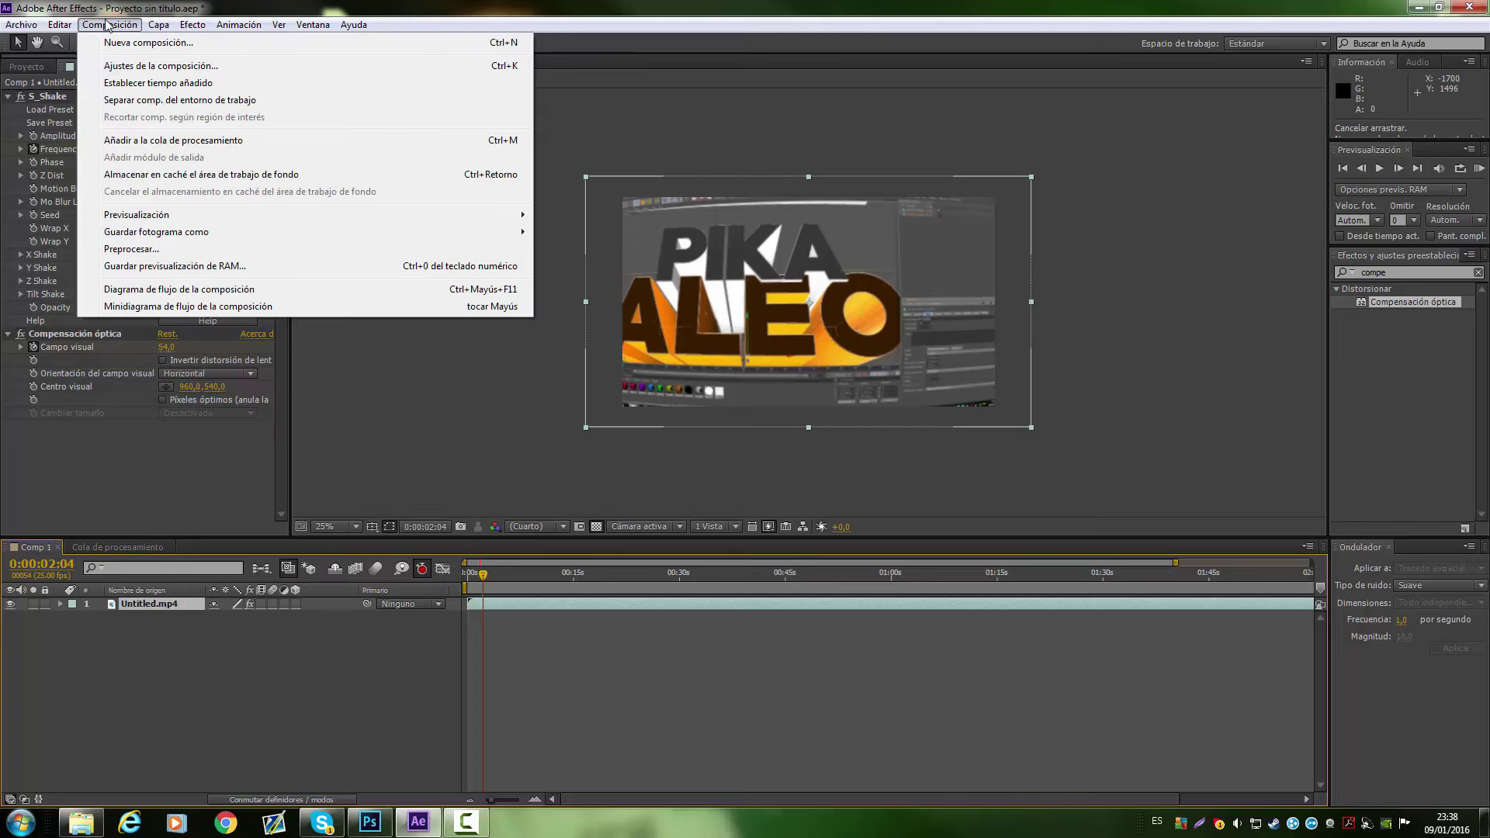
left_click(293, 140)
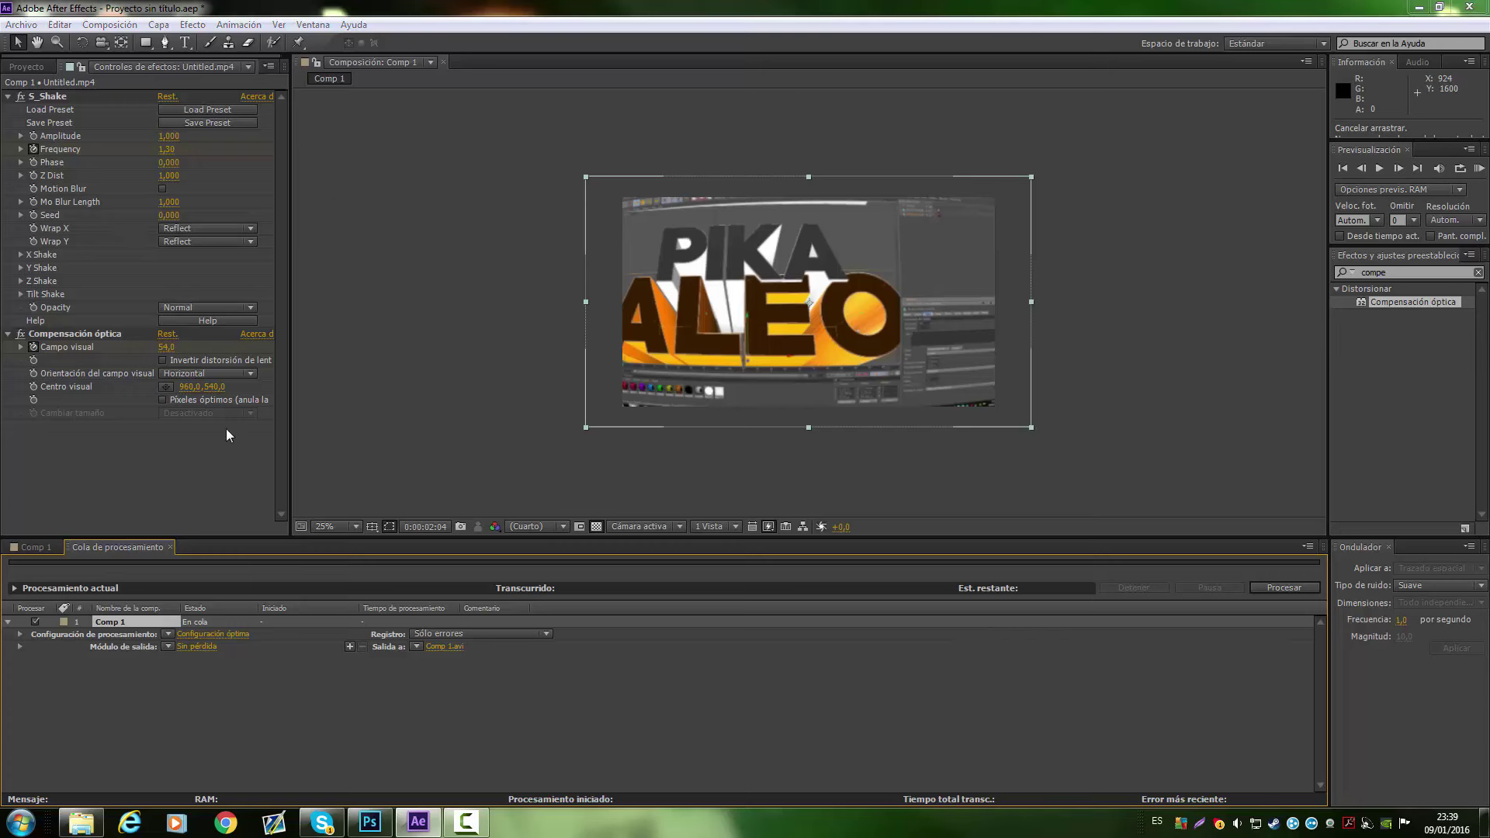
- Configure the output module of Comp 1 with the AVI format
left_click(206, 646)
left_click(188, 78)
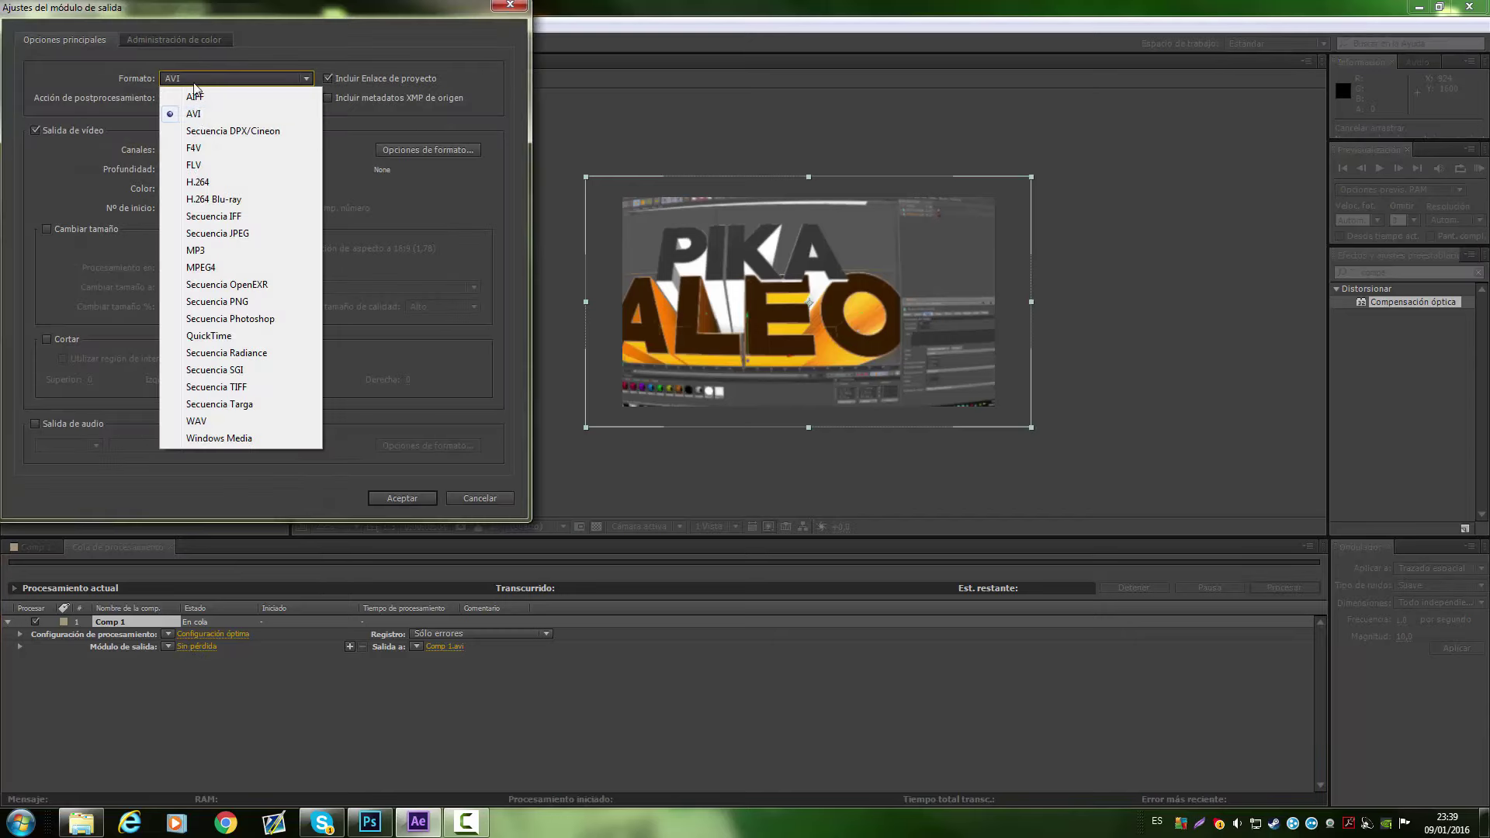
left_click(196, 110)
left_click(401, 498)
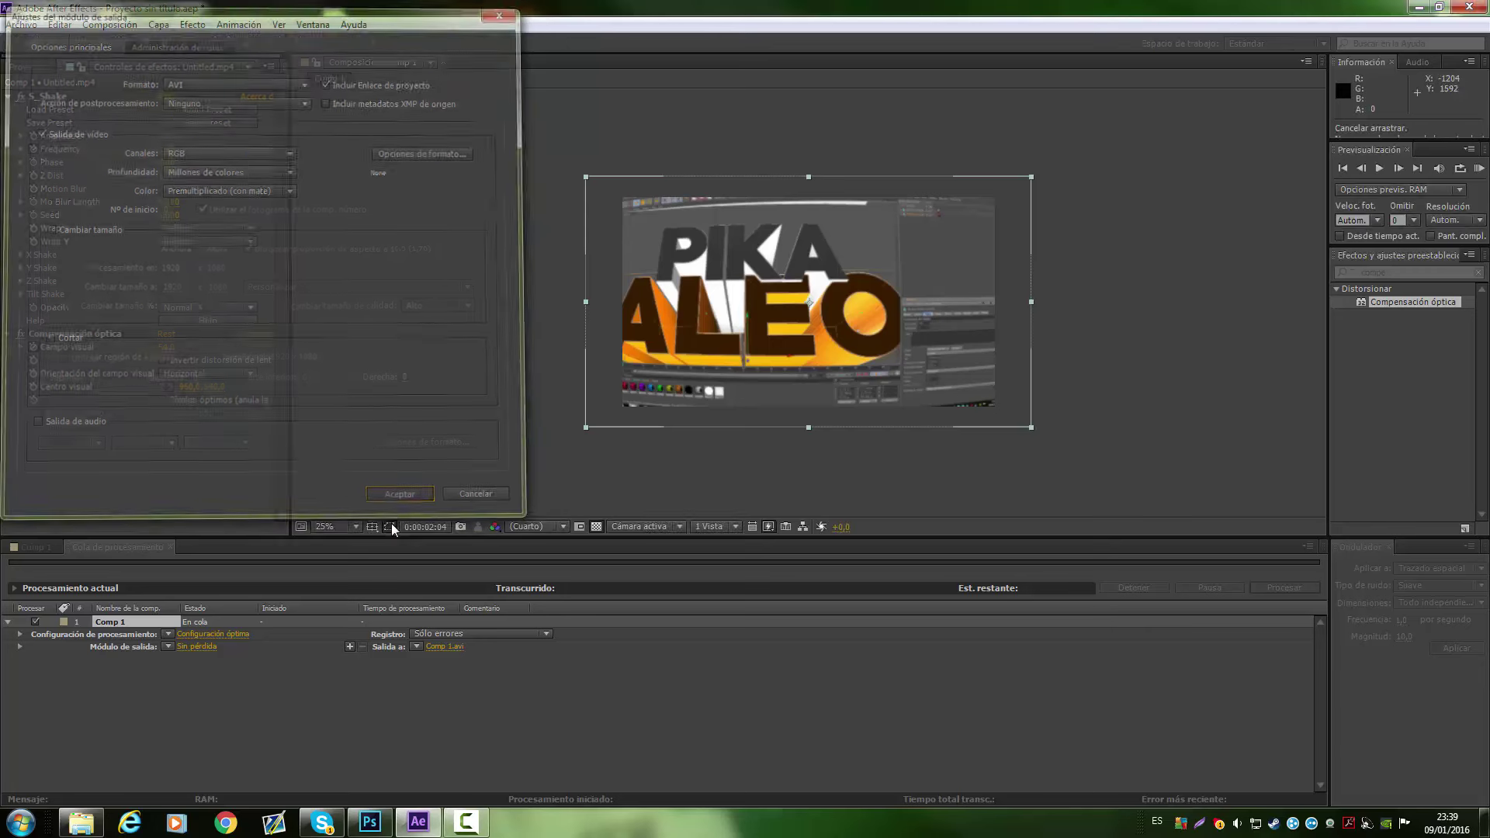
- Set the output file to SALIDA AFTER on the Desktop (Escritorio) and start rendering Comp 1
left_click(456, 648)
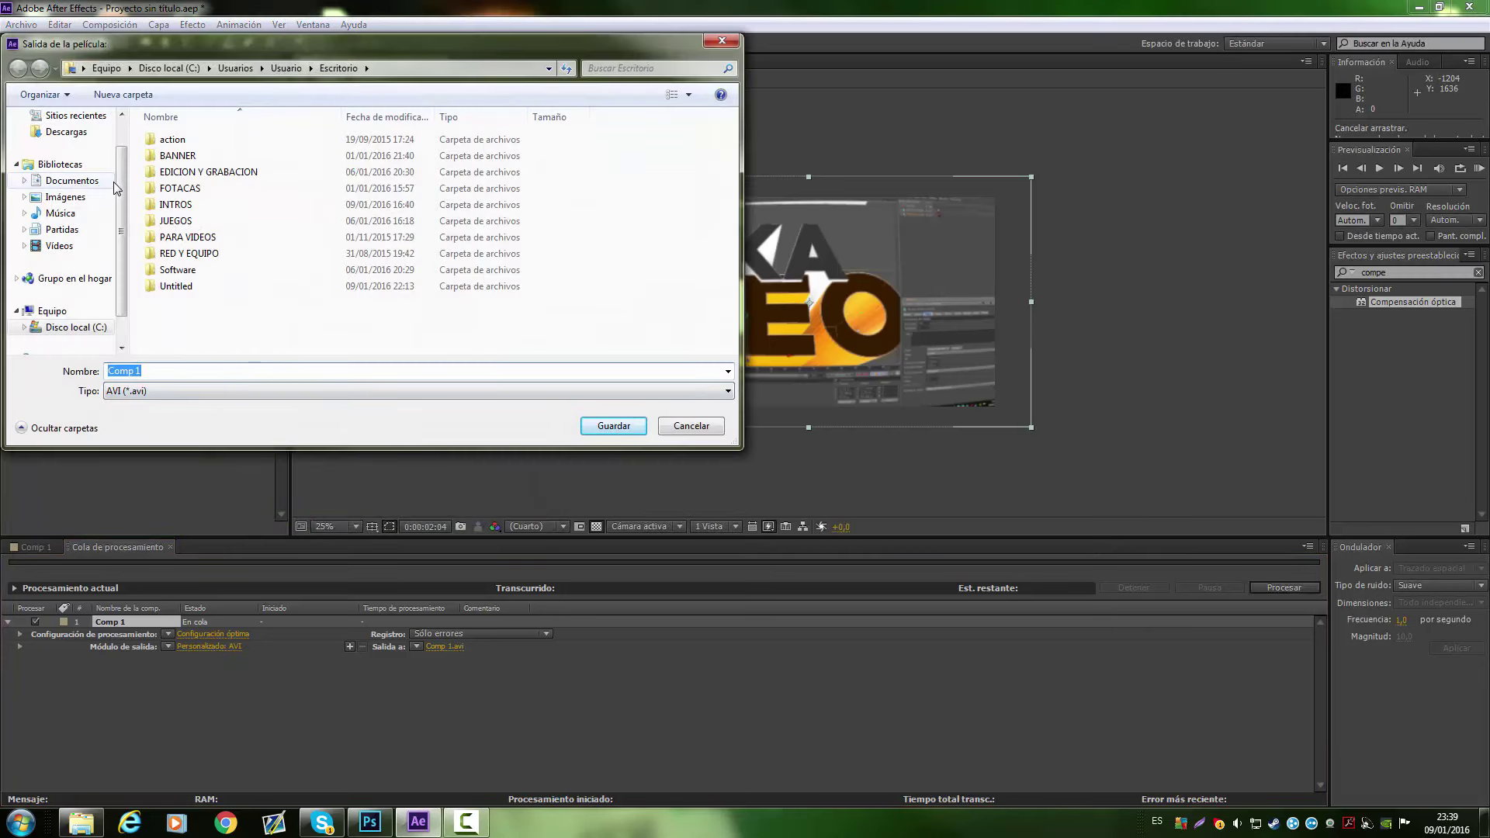
scroll(95, 171, "up", 2)
left_click(93, 142)
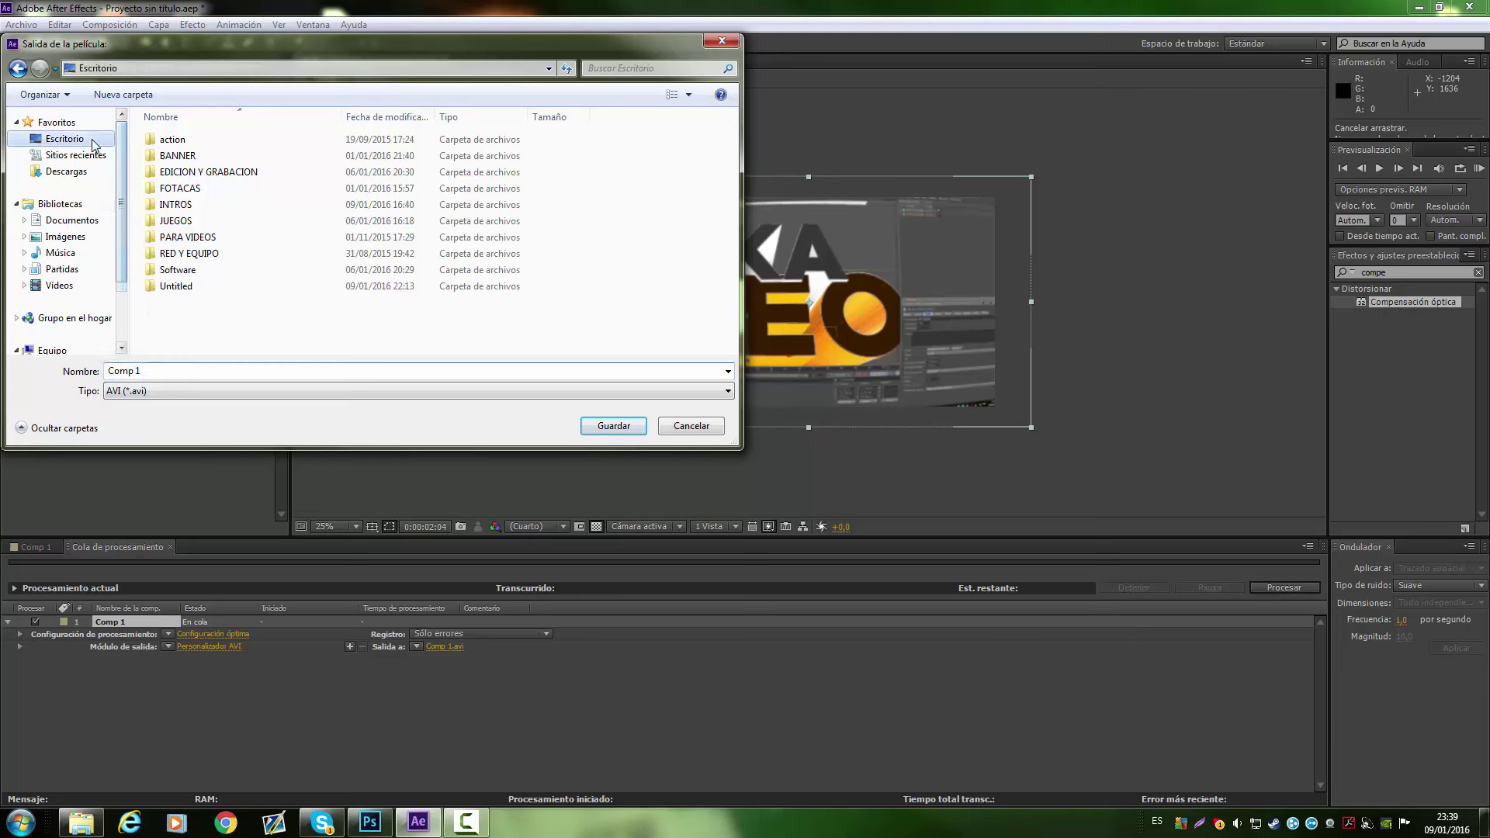
left_click(242, 370)
key("BackSpace")
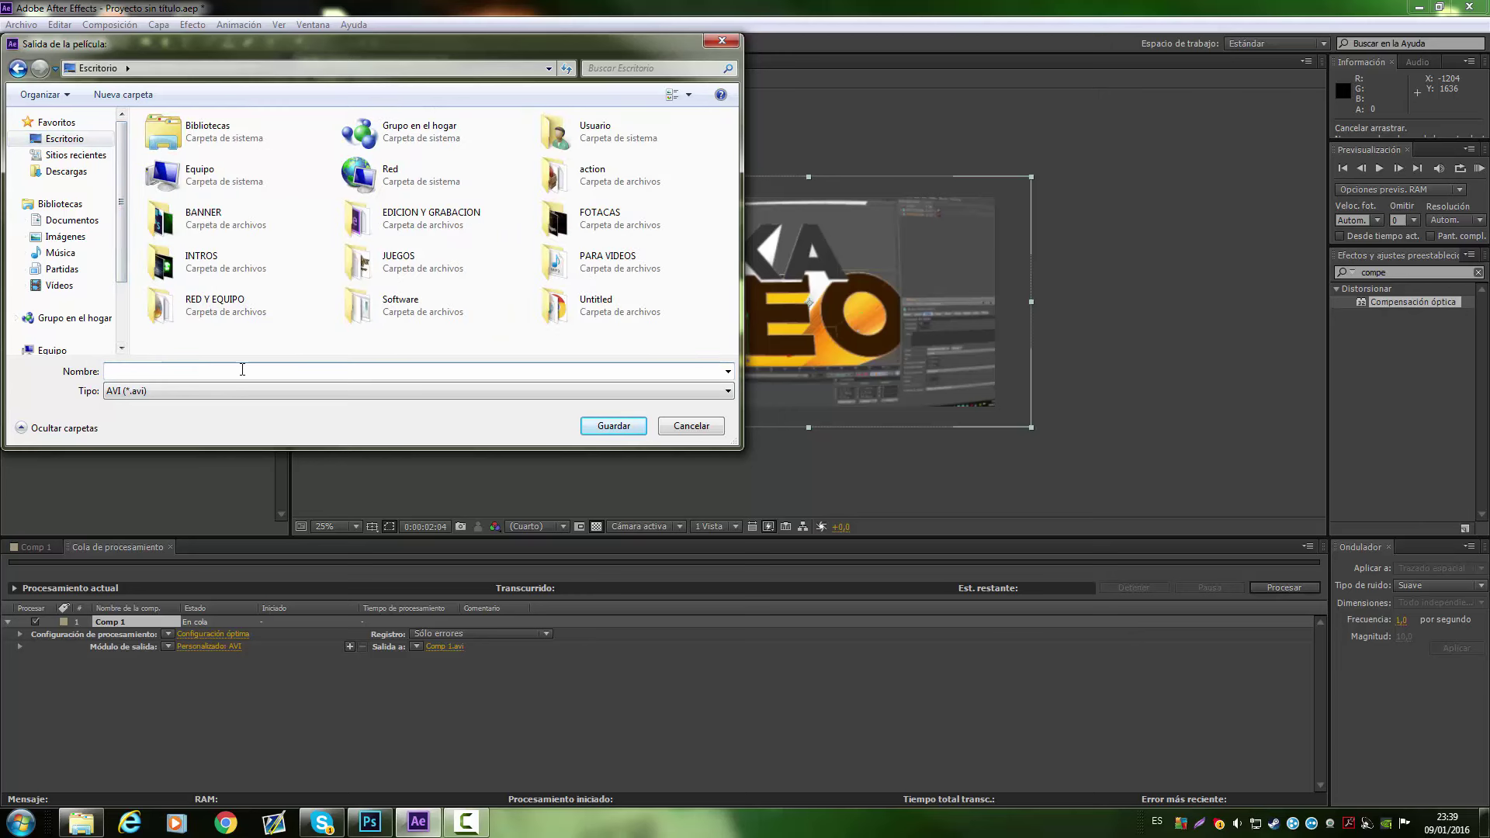
type("SALIDS")
type(" AFTER")
left_click(631, 427)
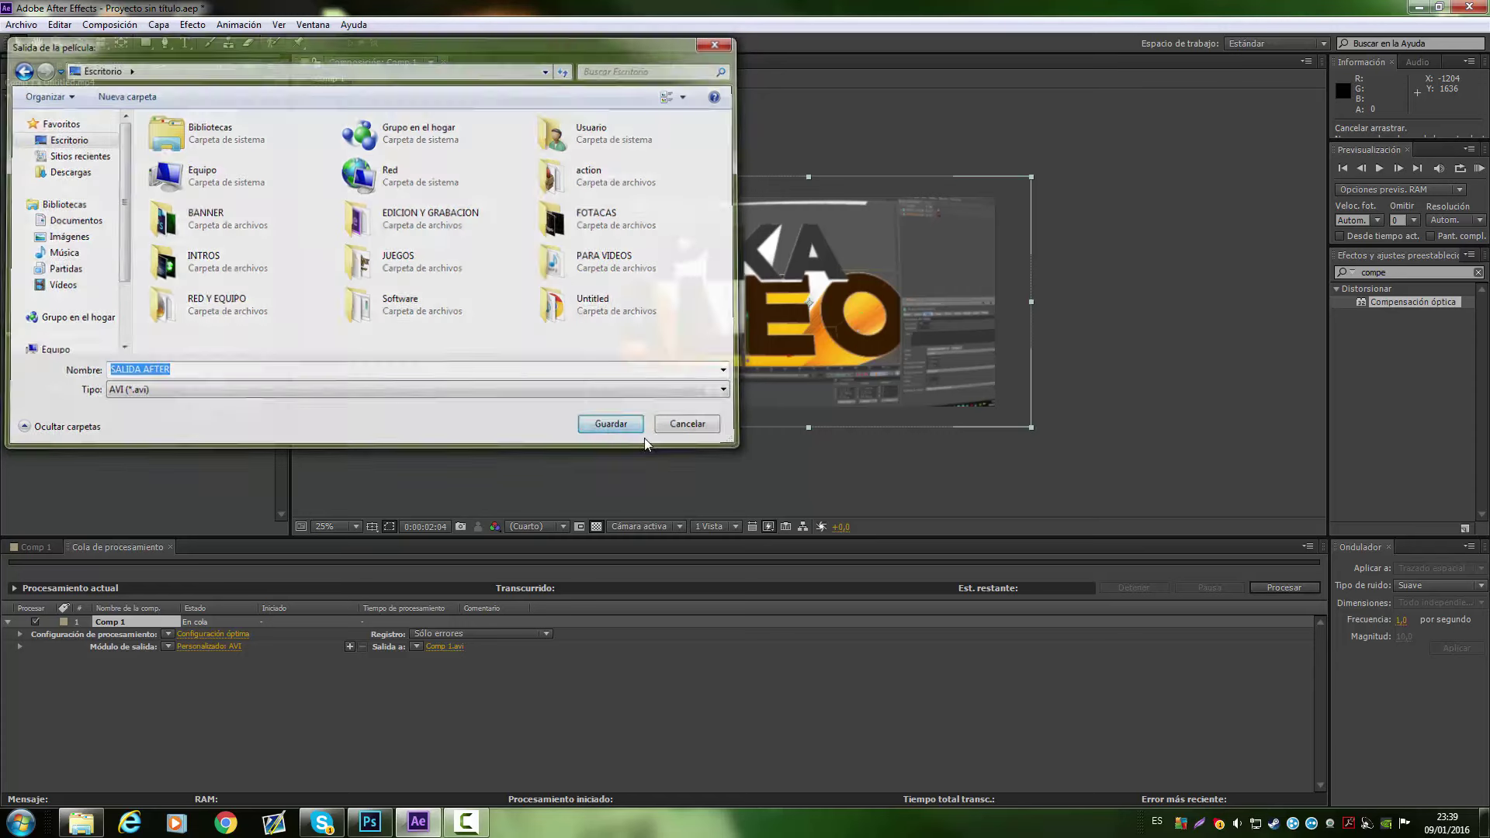
left_click(1288, 588)
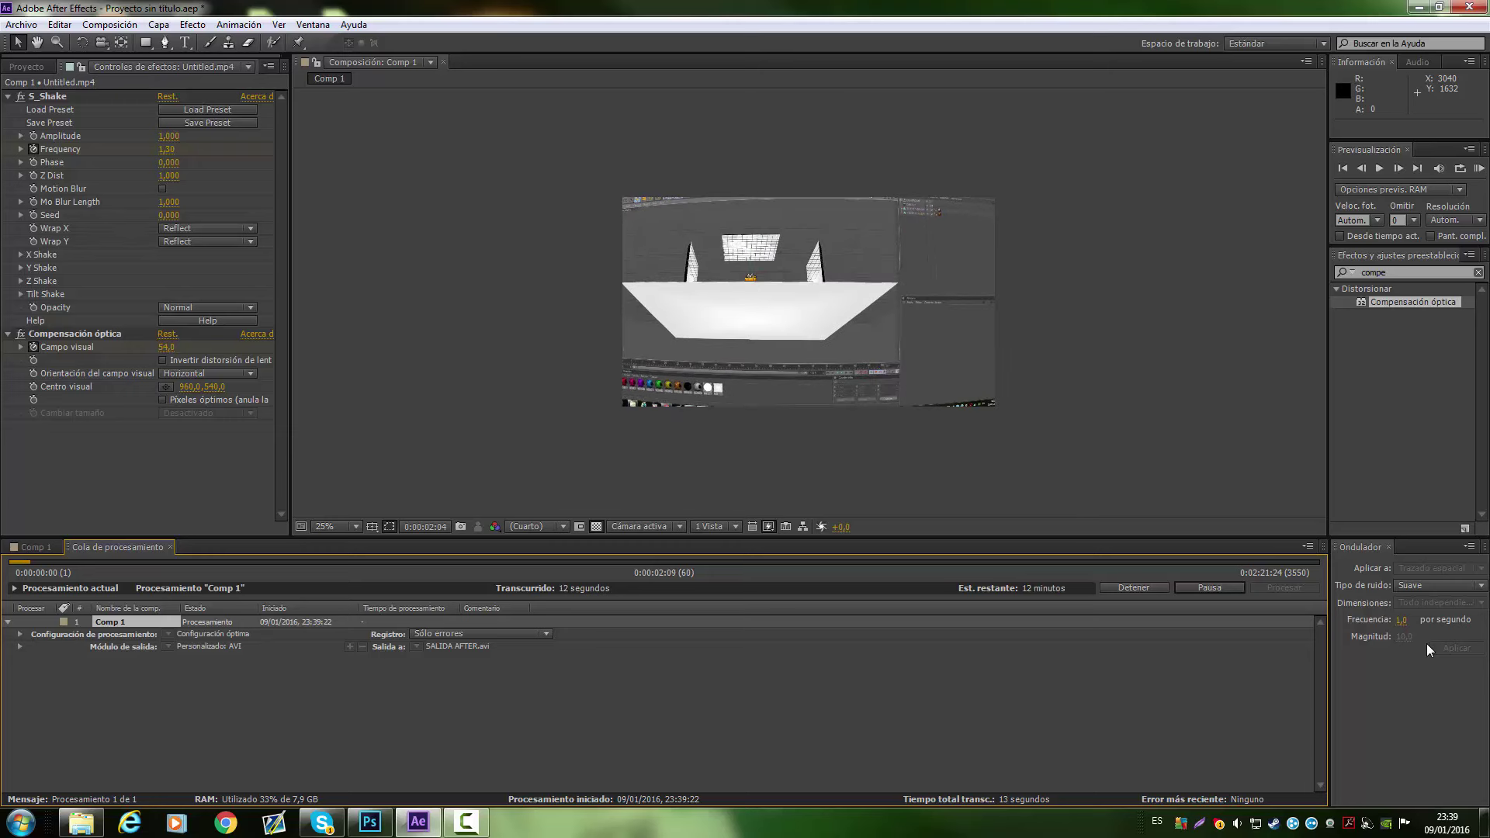
- Minimise After Effects and the Untitled folder window to view the desktop, and return to After Effects
left_click(1419, 7)
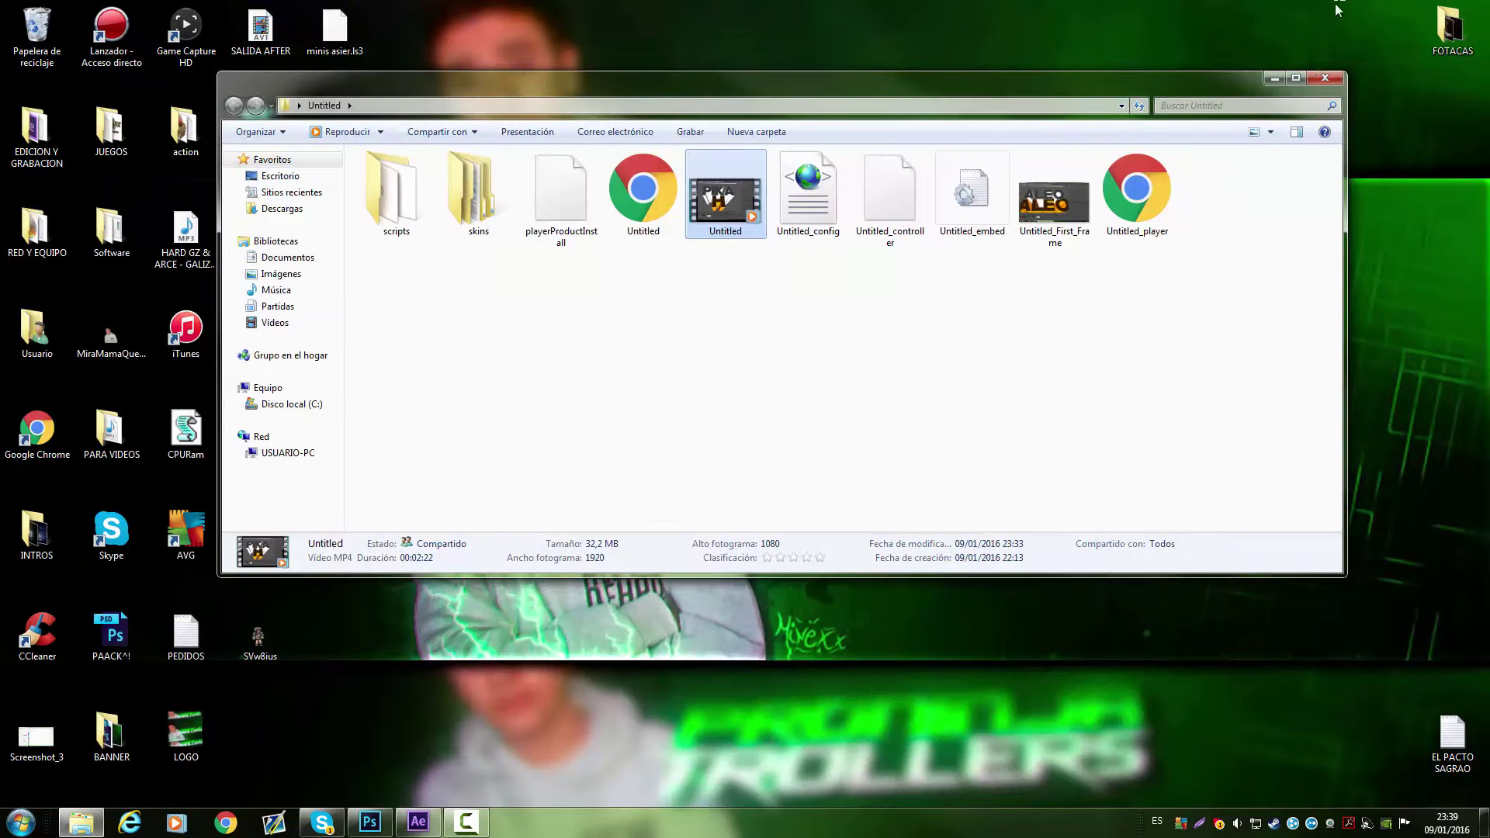
left_click(1275, 77)
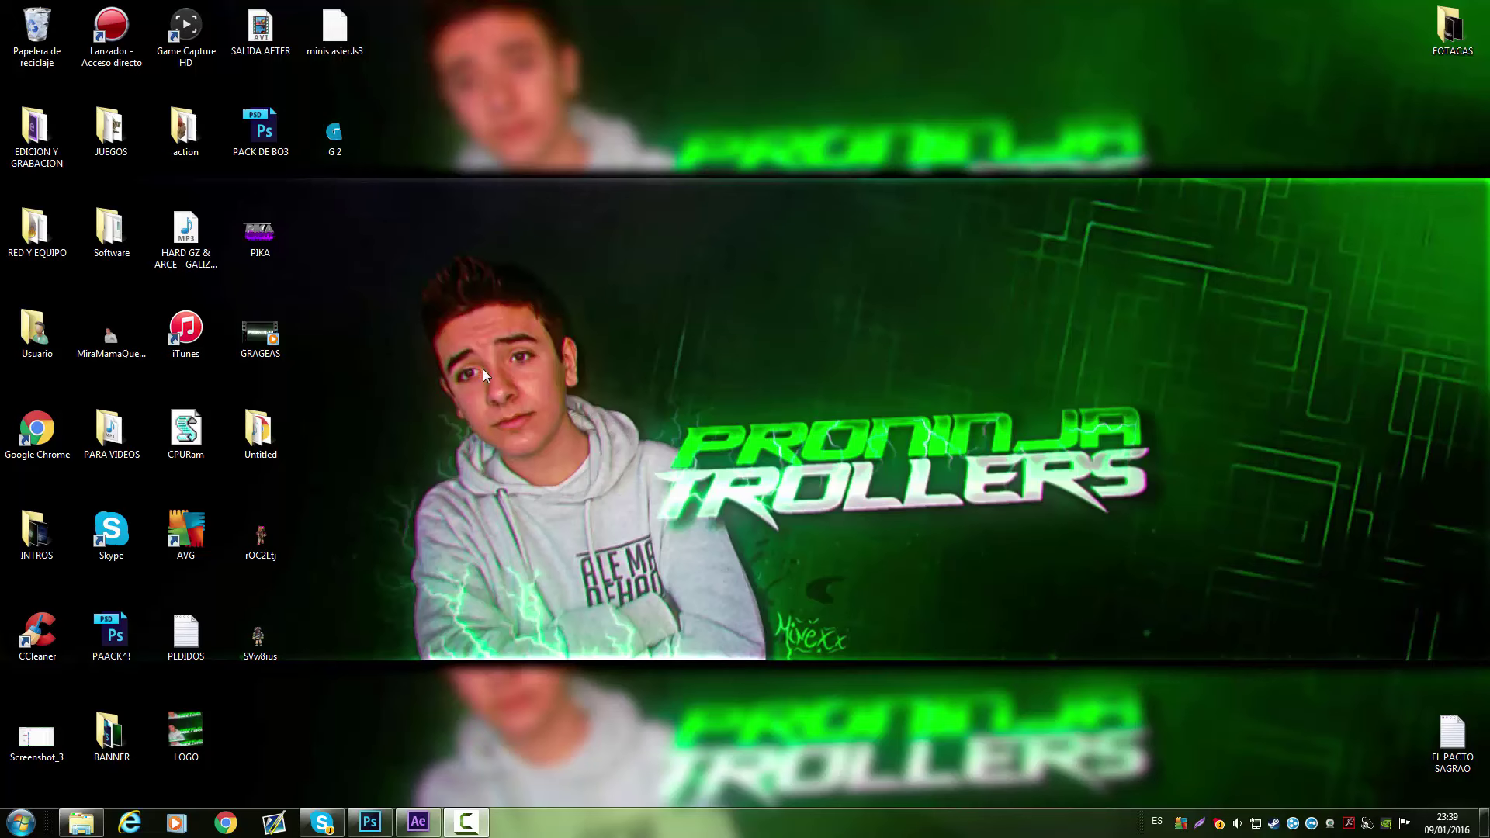
left_click_drag(1165, 382, 657, 574)
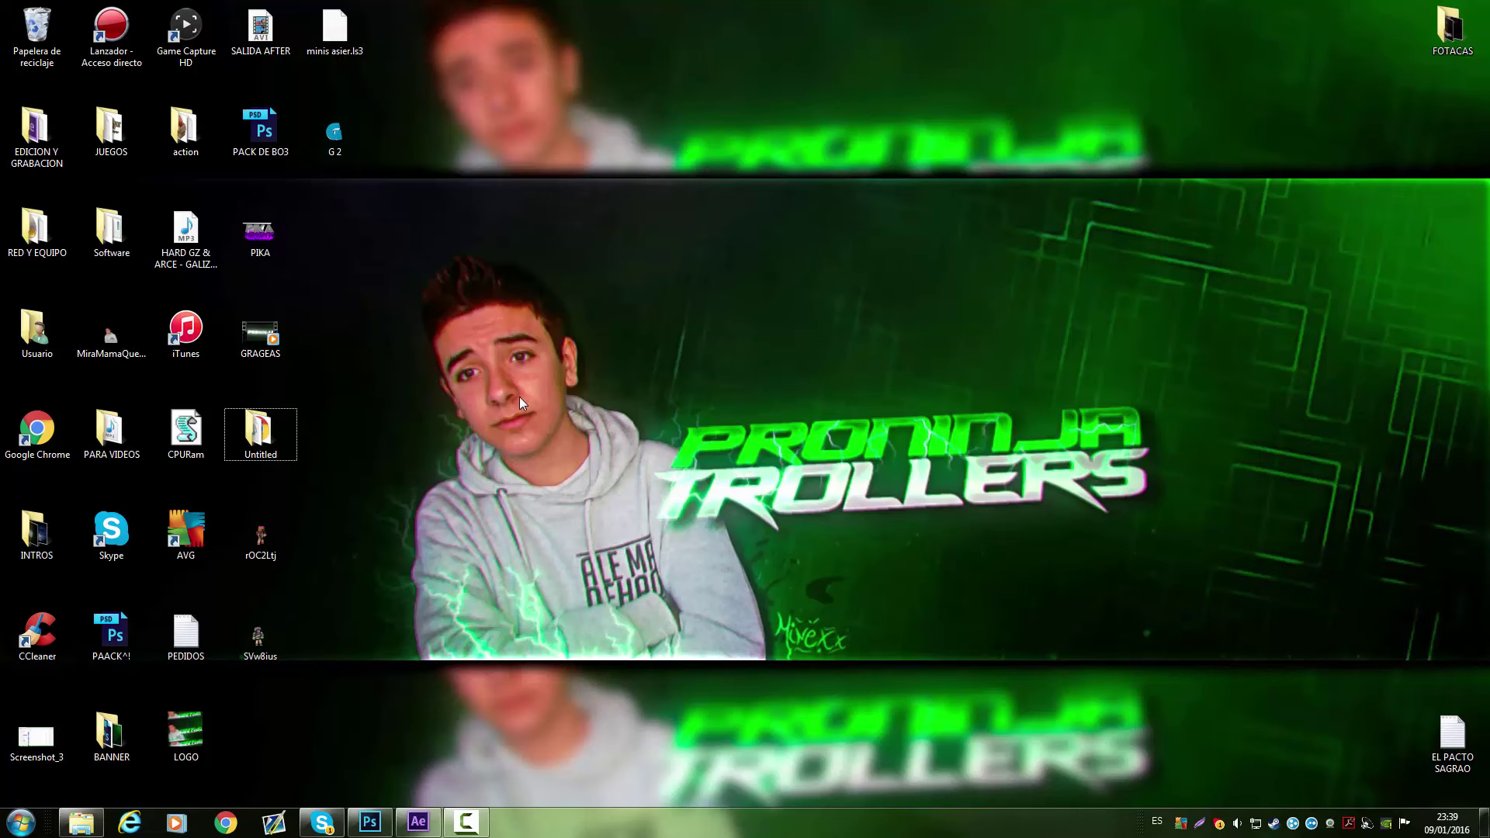
left_click(423, 825)
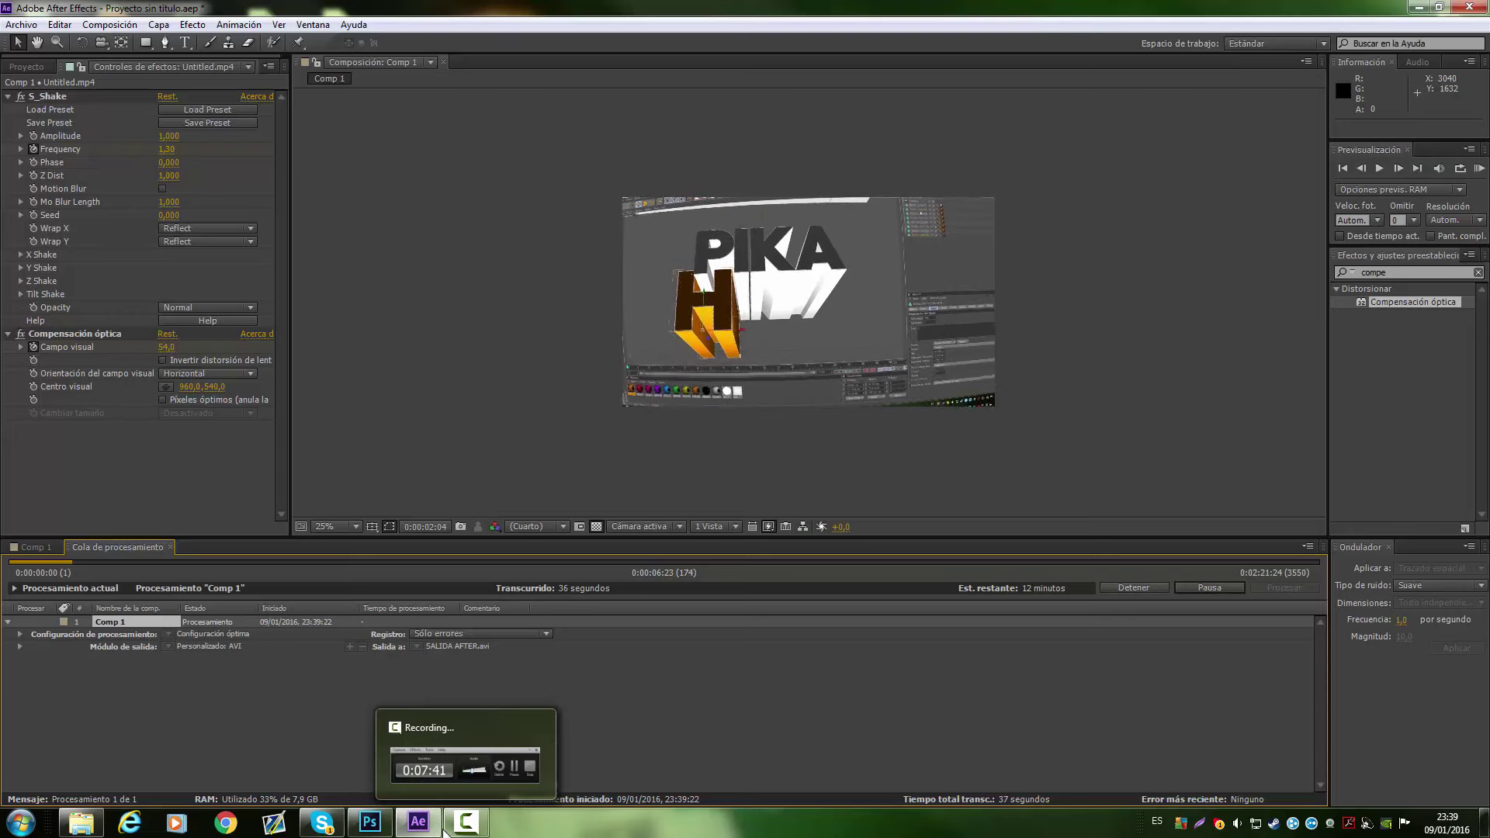